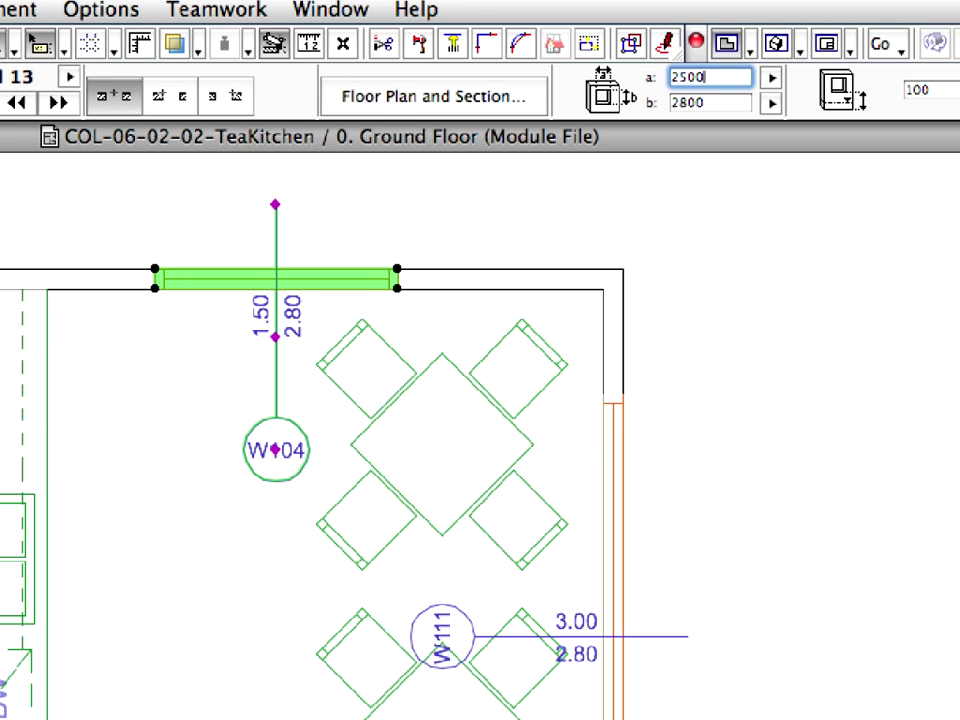
Widen the kitchen window to 2500 mm and update the modified TeaKitchen hotlink from its source.
key("Return")
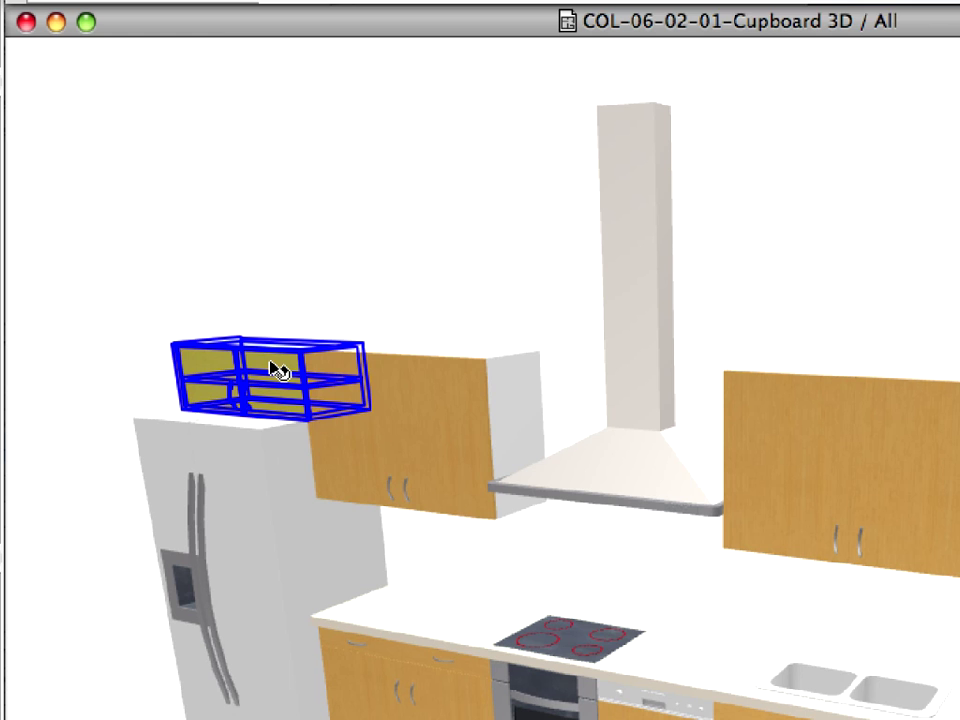
left_click(275, 368)
left_click(405, 378, "shift")
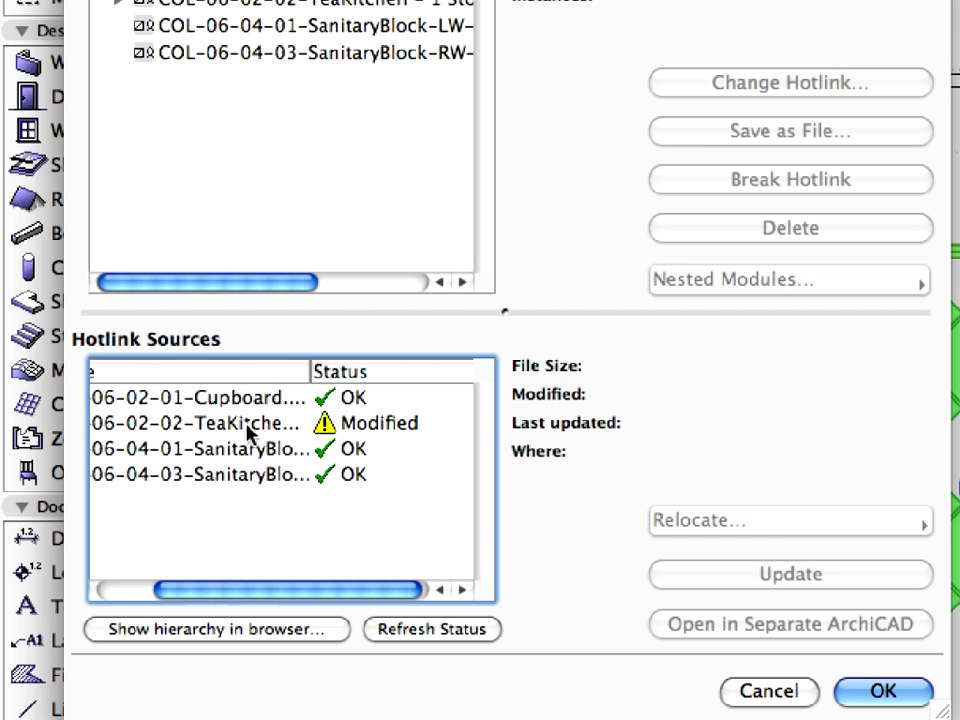
left_click(247, 424)
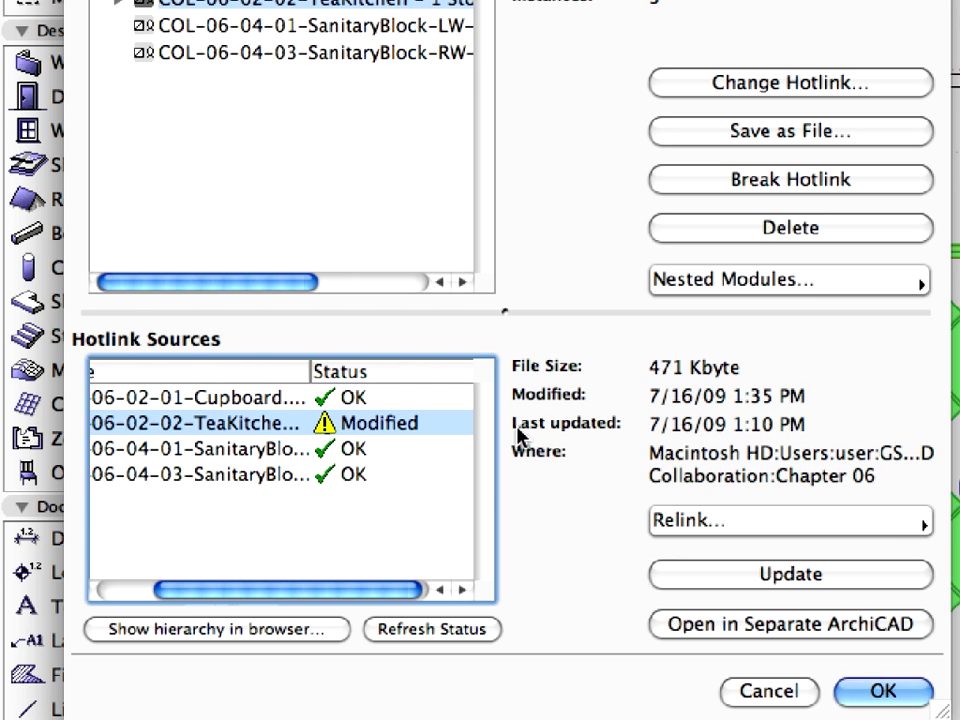
left_click(905, 576)
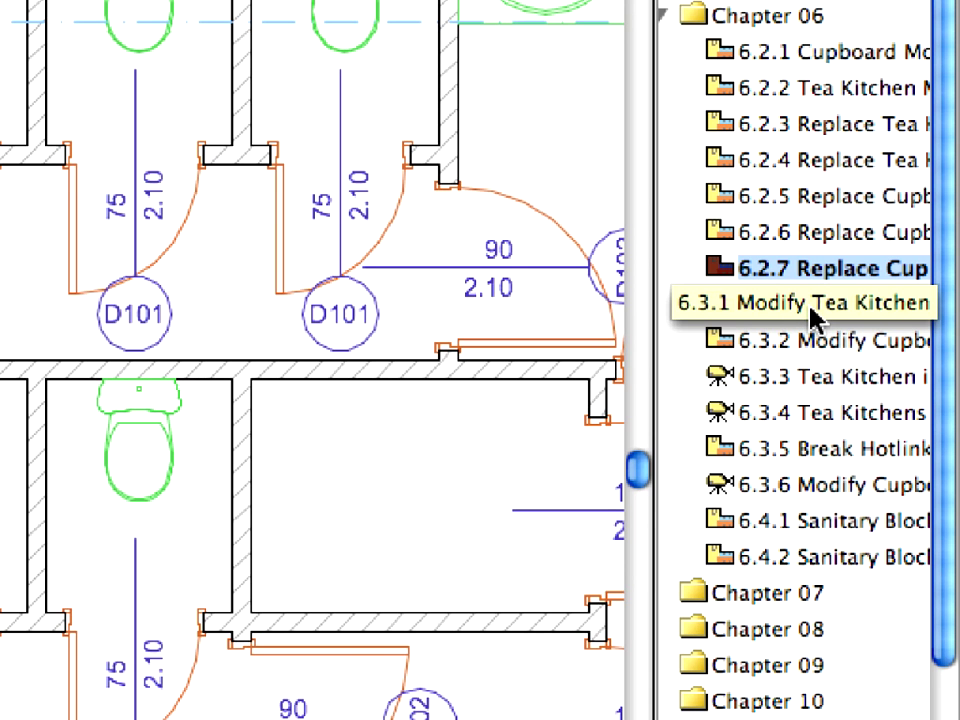
Open view 6.3.1 and edit the tea kitchen hotlinked module in a separate ArchiCAD.
double_click(811, 313)
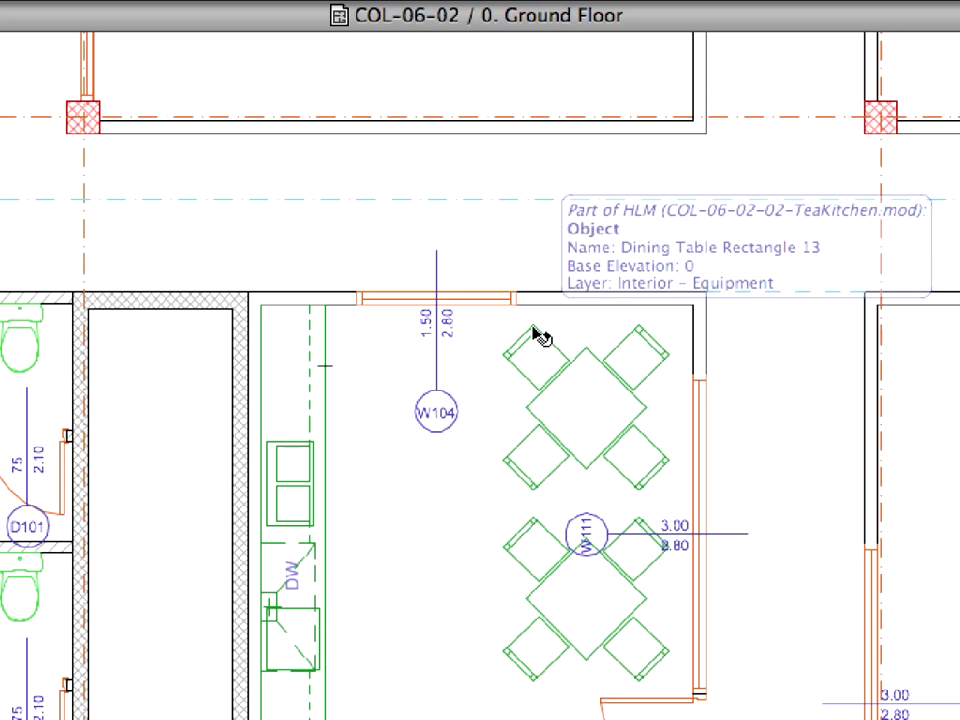
left_click(929, 459)
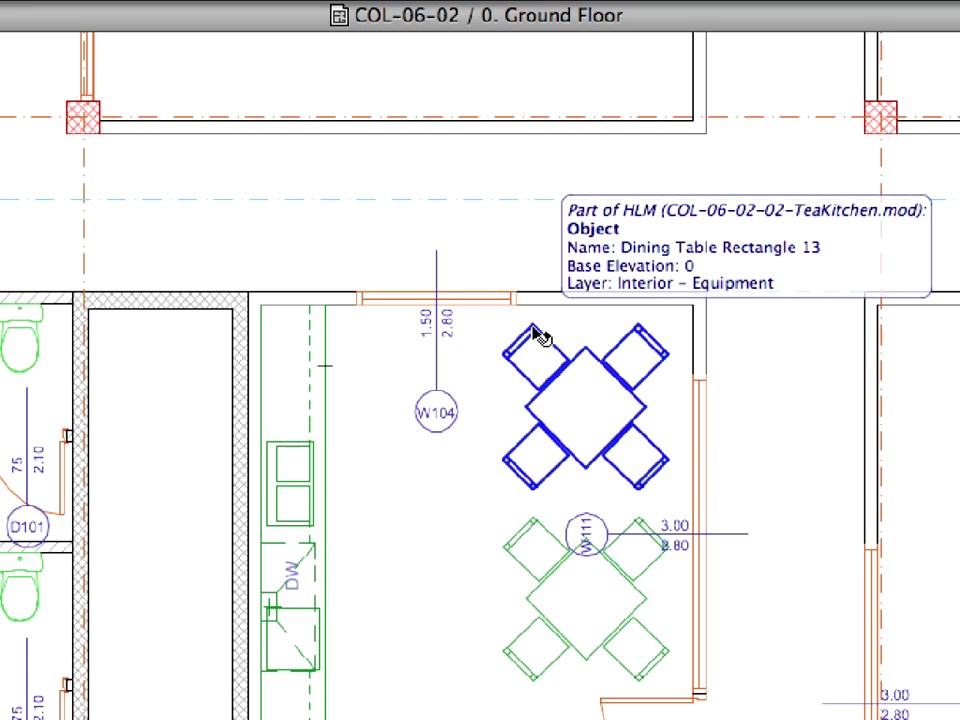
left_click(537, 335)
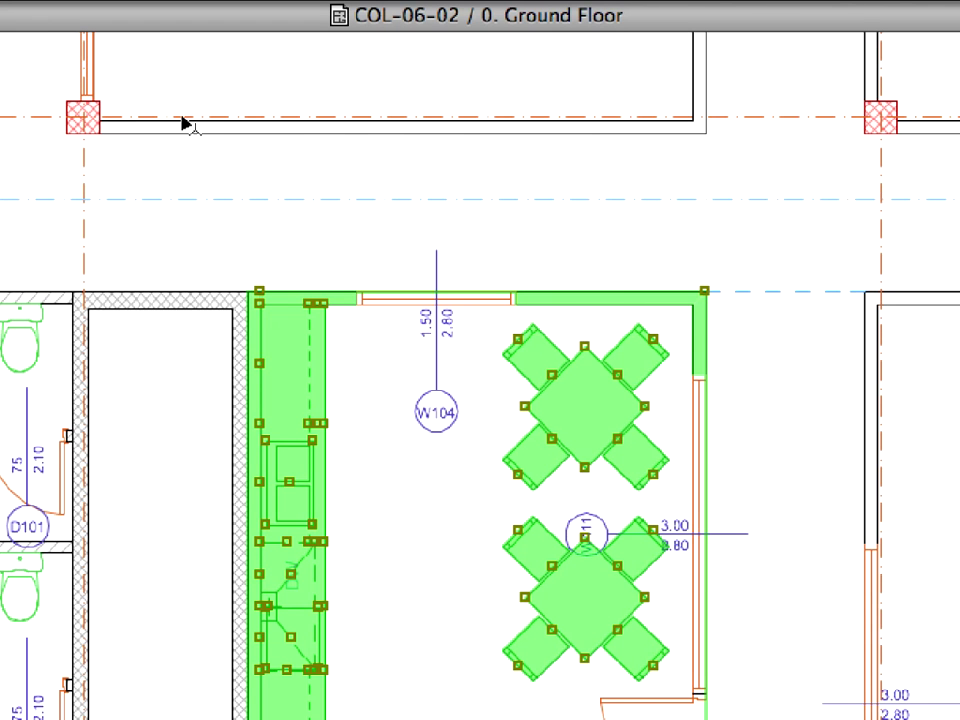
right_click(156, 74)
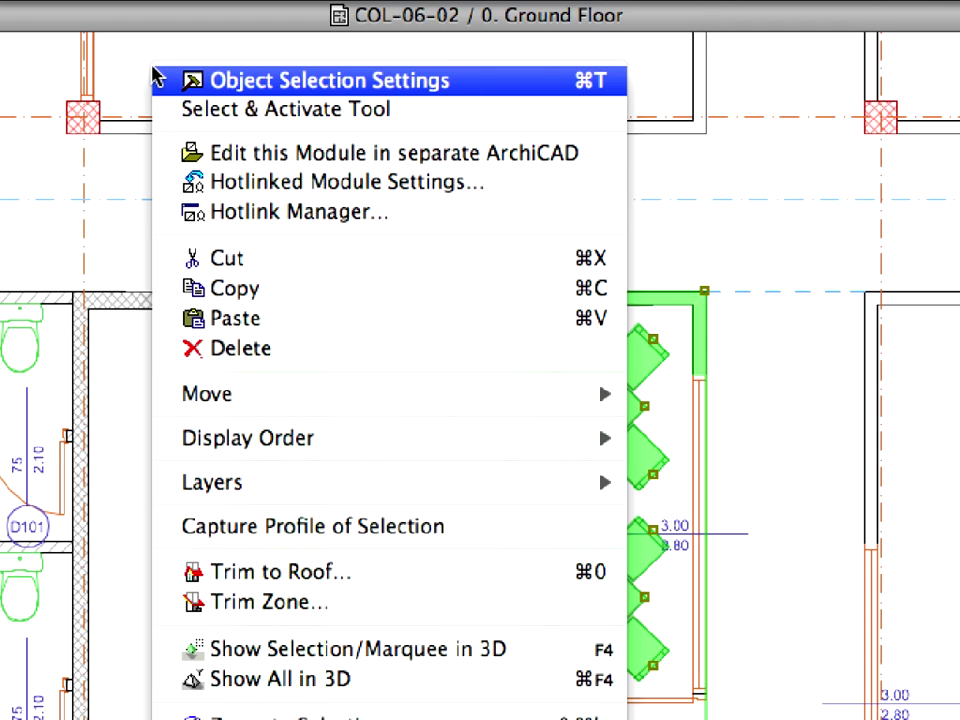
left_click(594, 157)
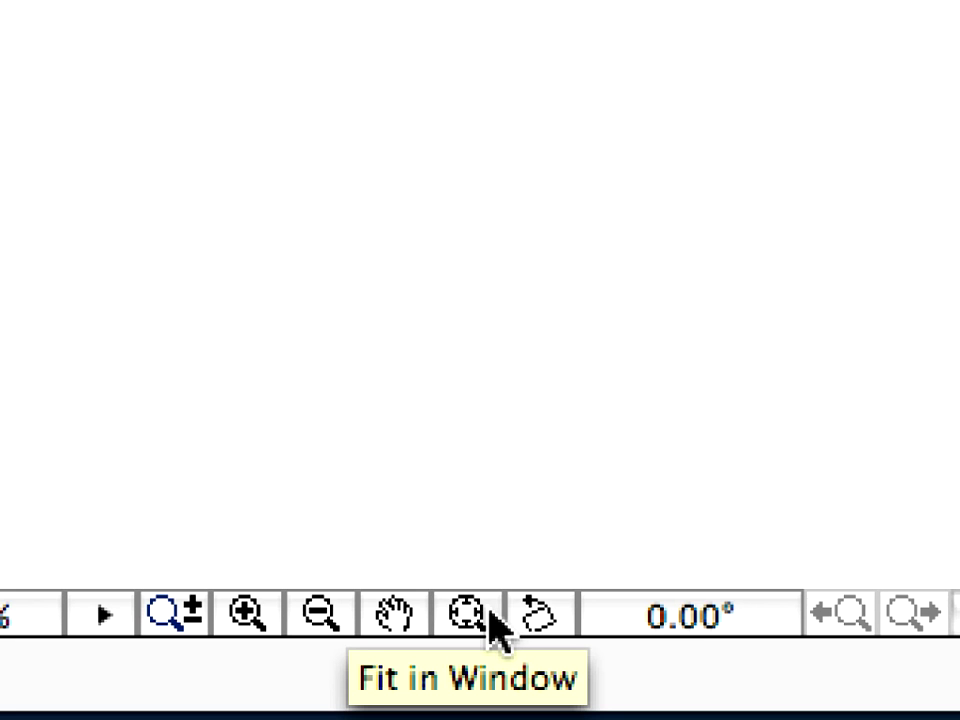
Zoom to fit the full ground-floor kitchen layout of the TeaKitchen module.
left_click(494, 625)
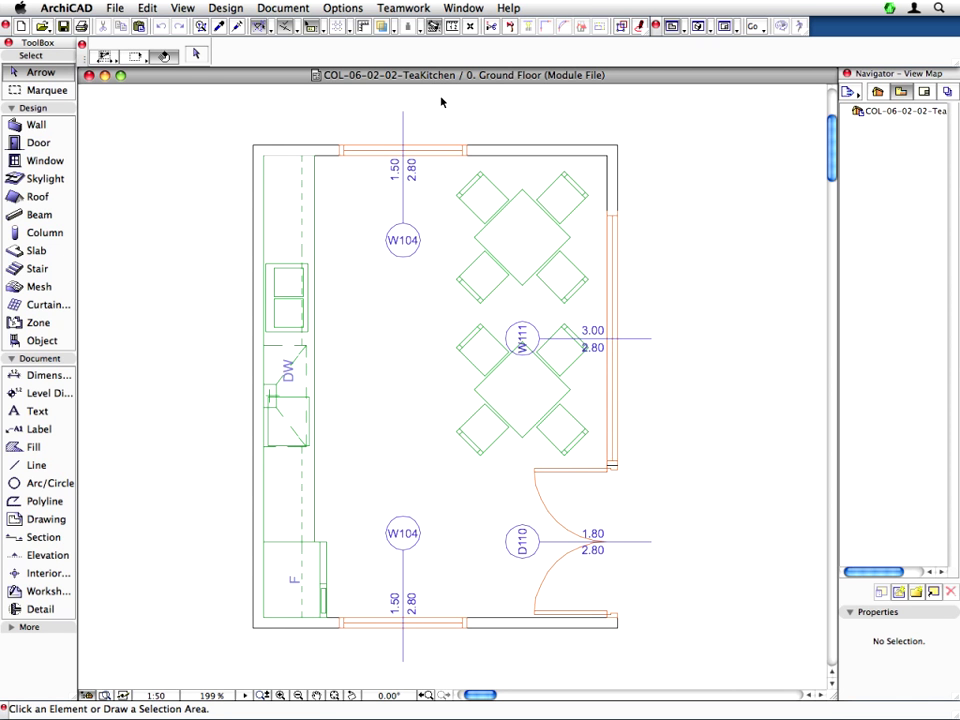
Select both W104 windows and drag them to the right along their walls.
left_click(406, 664)
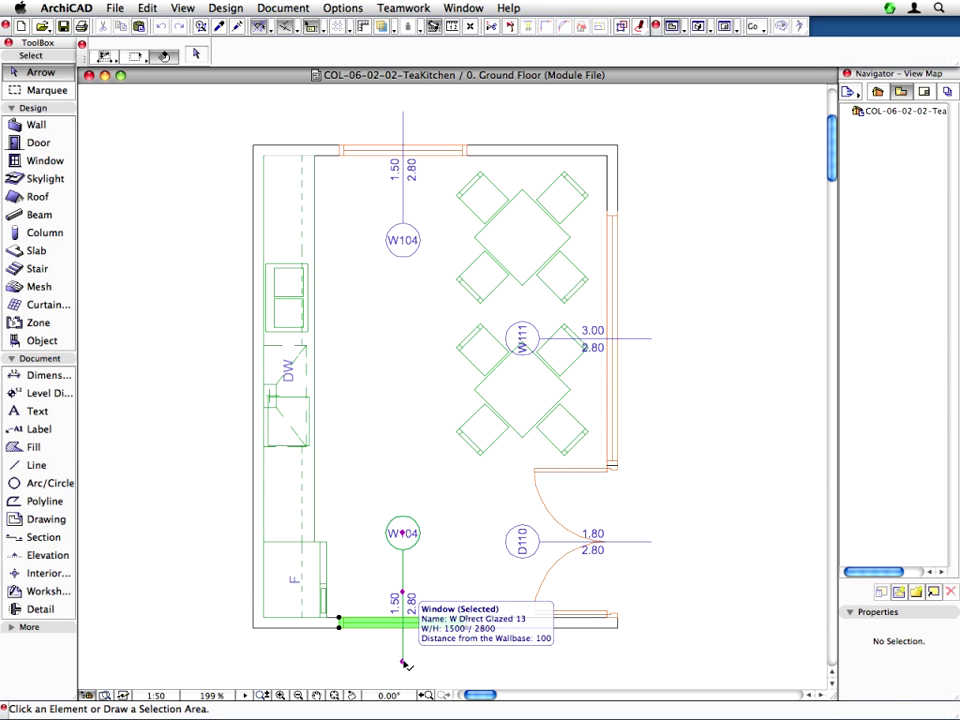
left_click(403, 114, "shift")
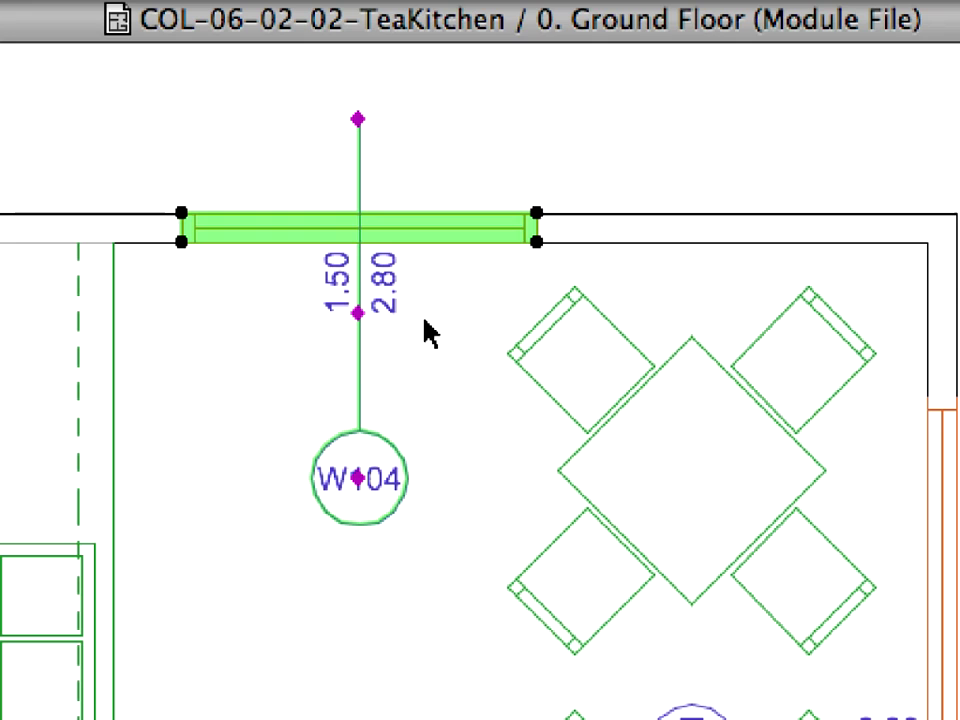
left_click(361, 250)
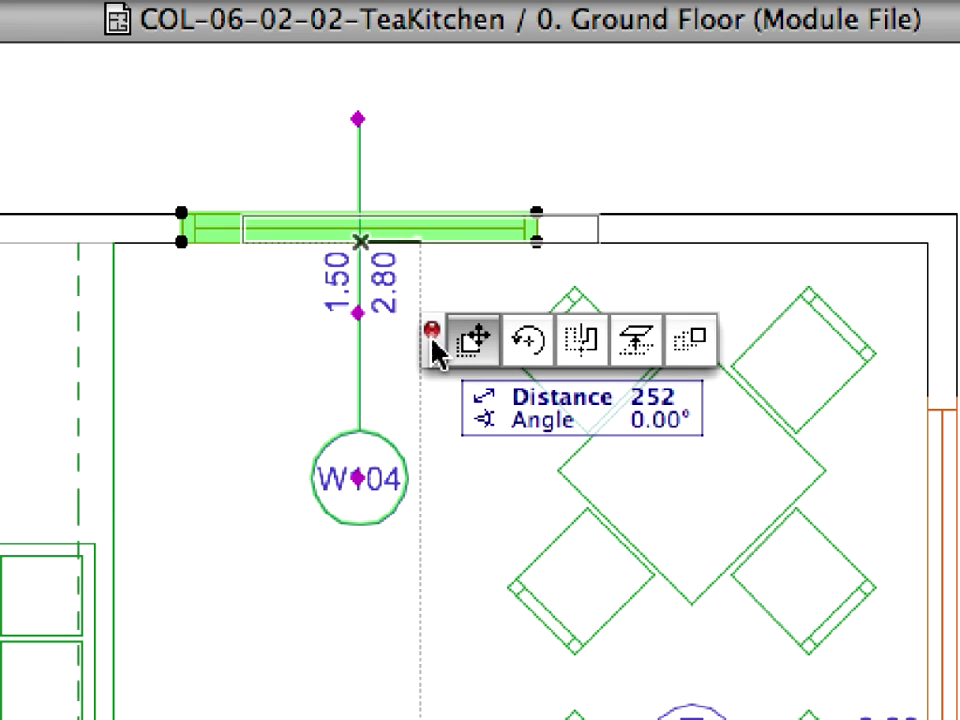
left_click(488, 334)
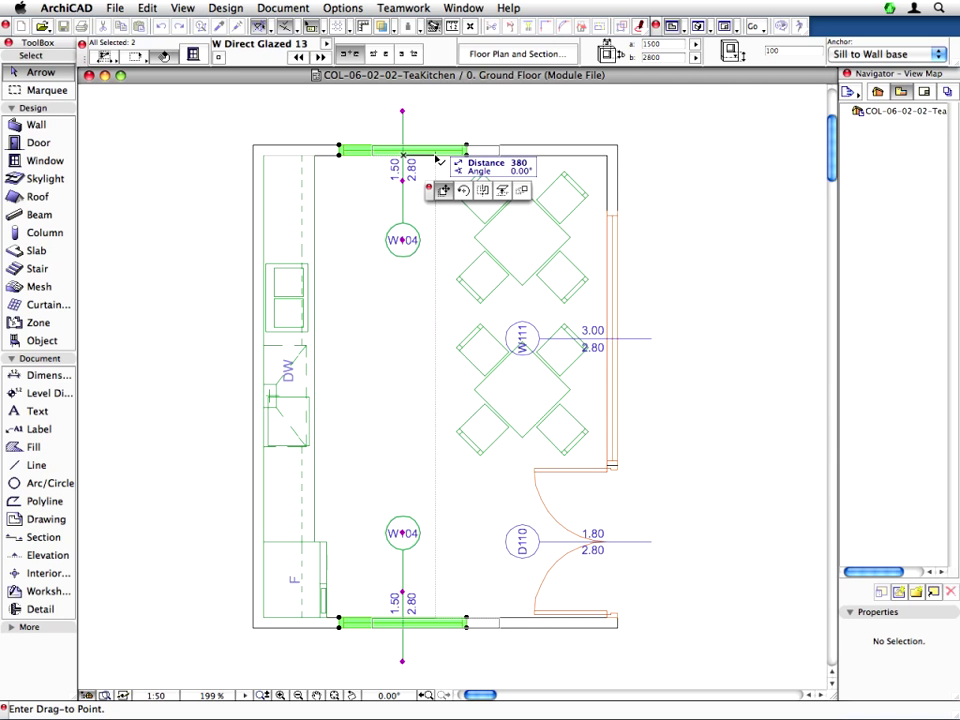
left_click(436, 158)
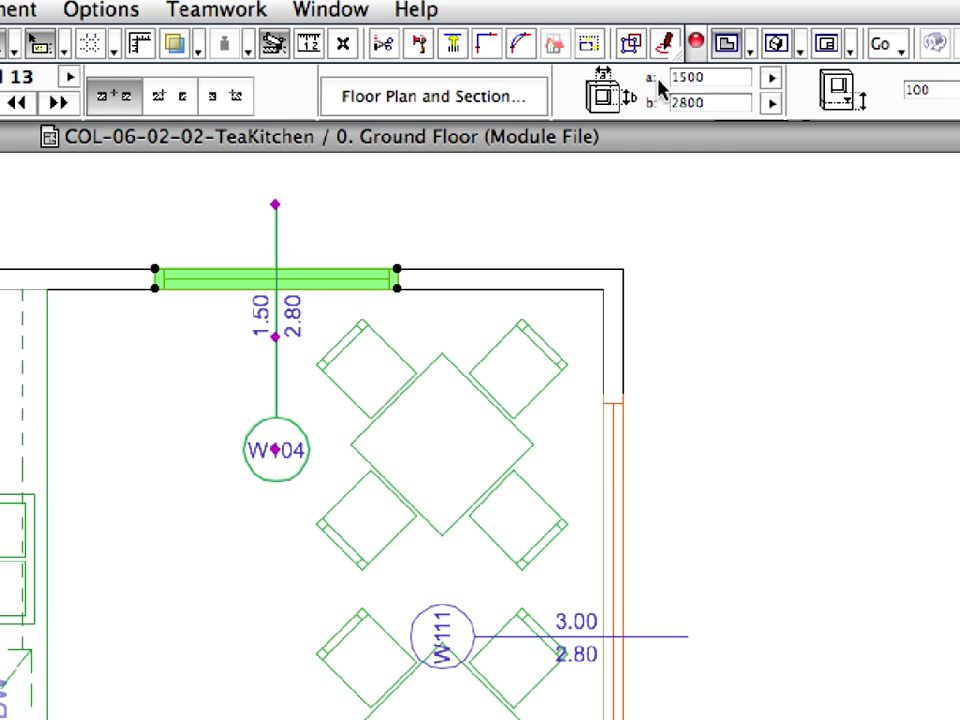
Set both W104 windows' width to 2500.
left_click(690, 77)
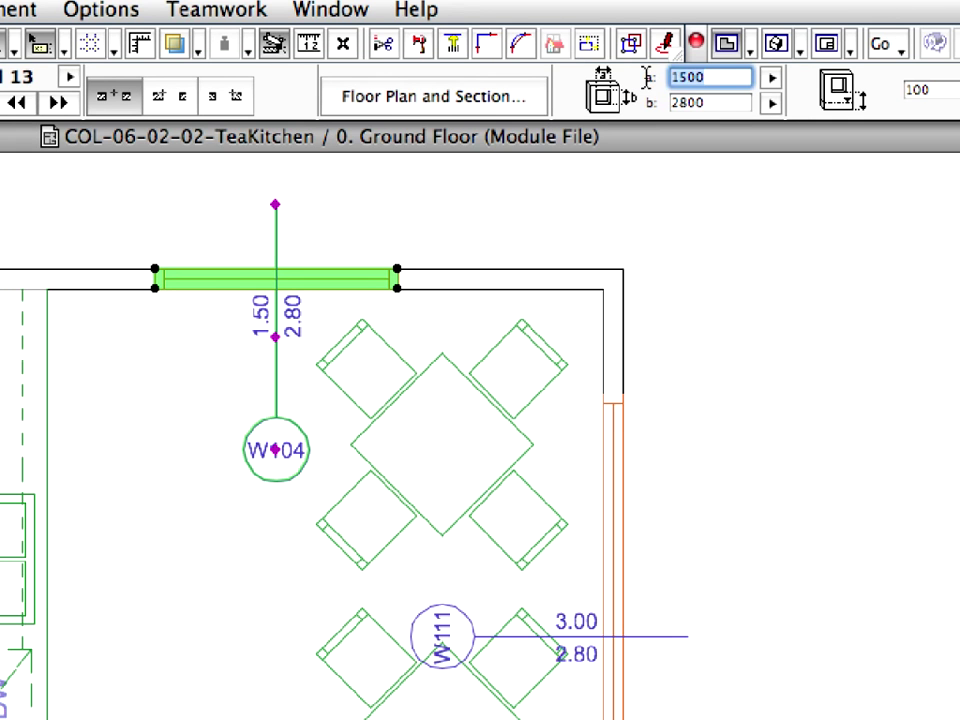
type("2500")
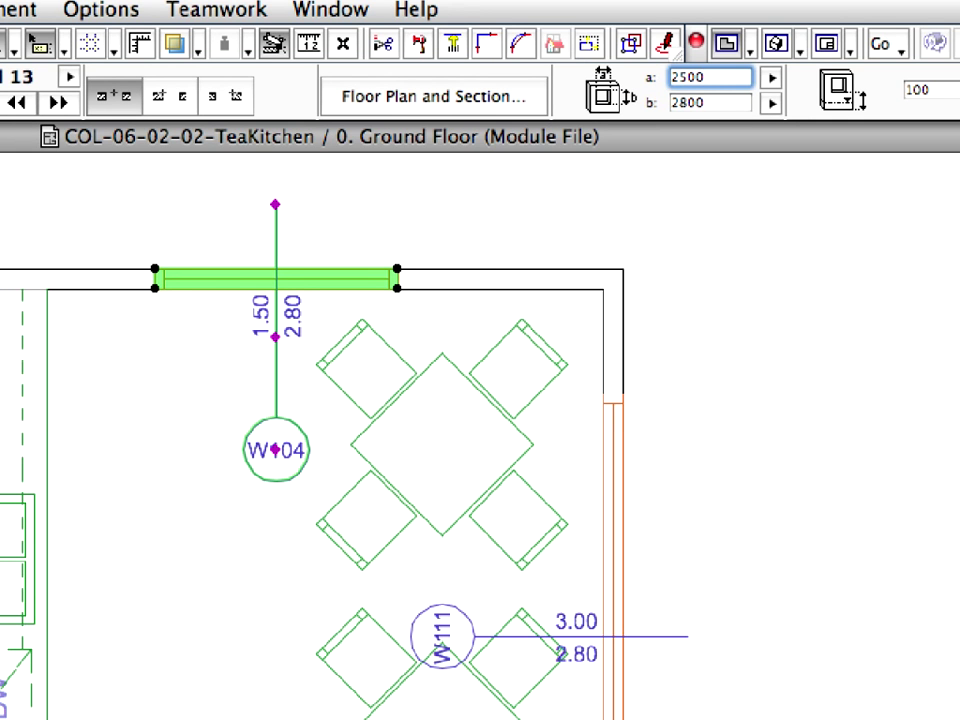
key("Return")
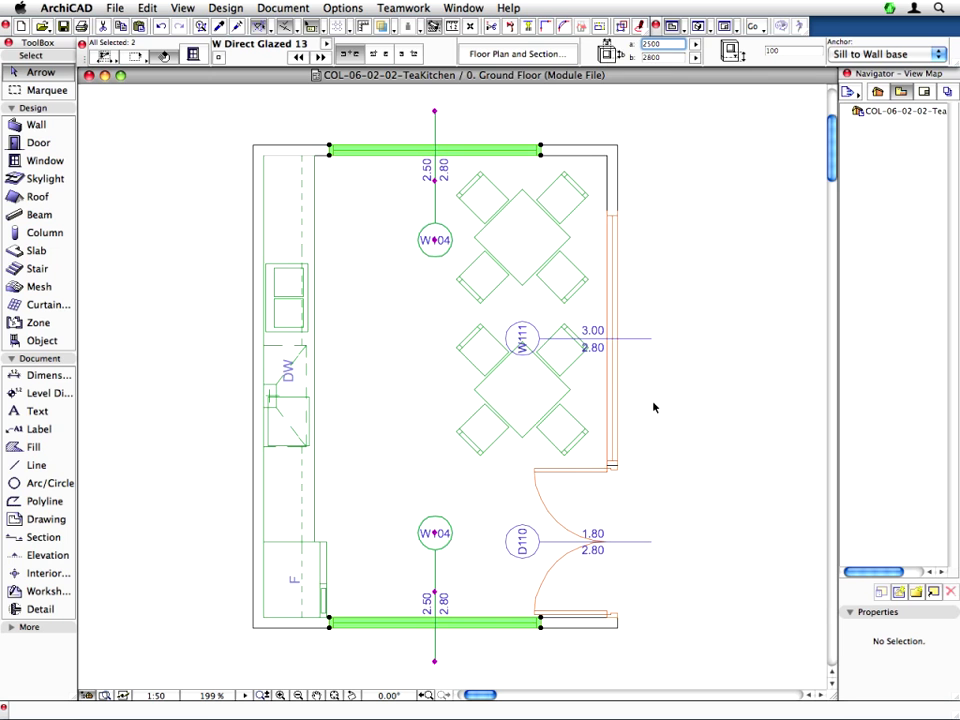
Deselect the windows and select the D110 double door.
left_click(682, 525)
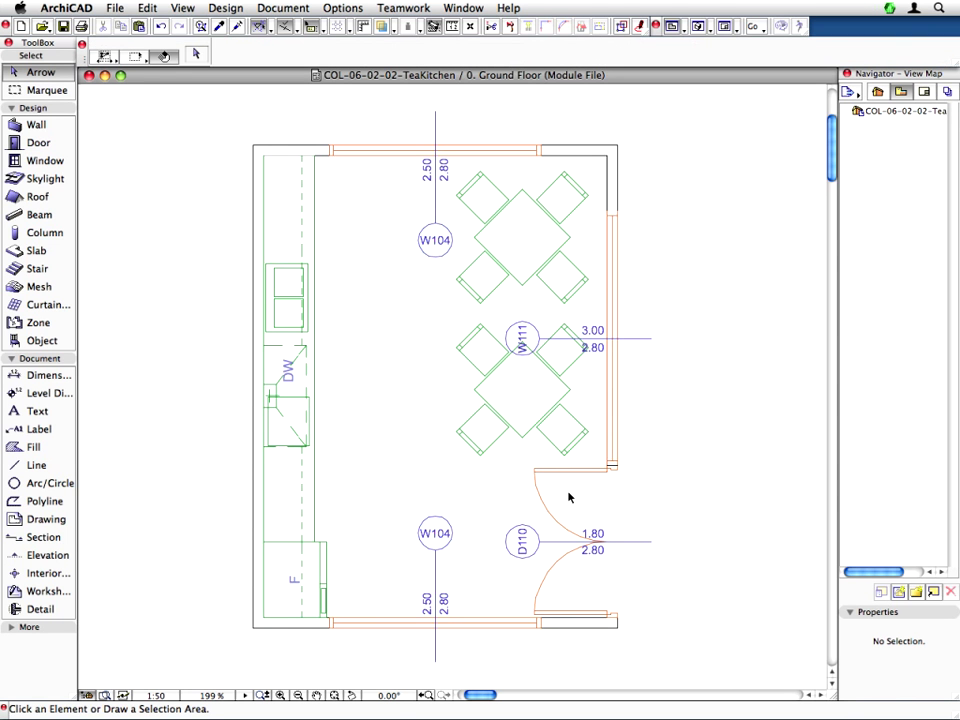
mouse_move(535, 474)
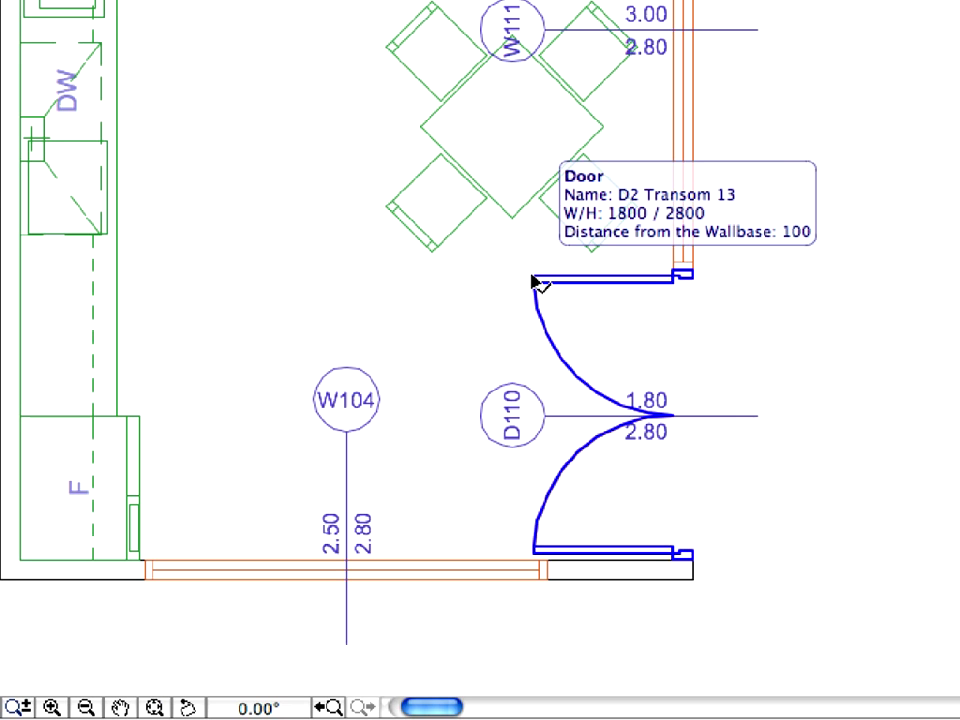
left_click(533, 282)
mouse_move(533, 282)
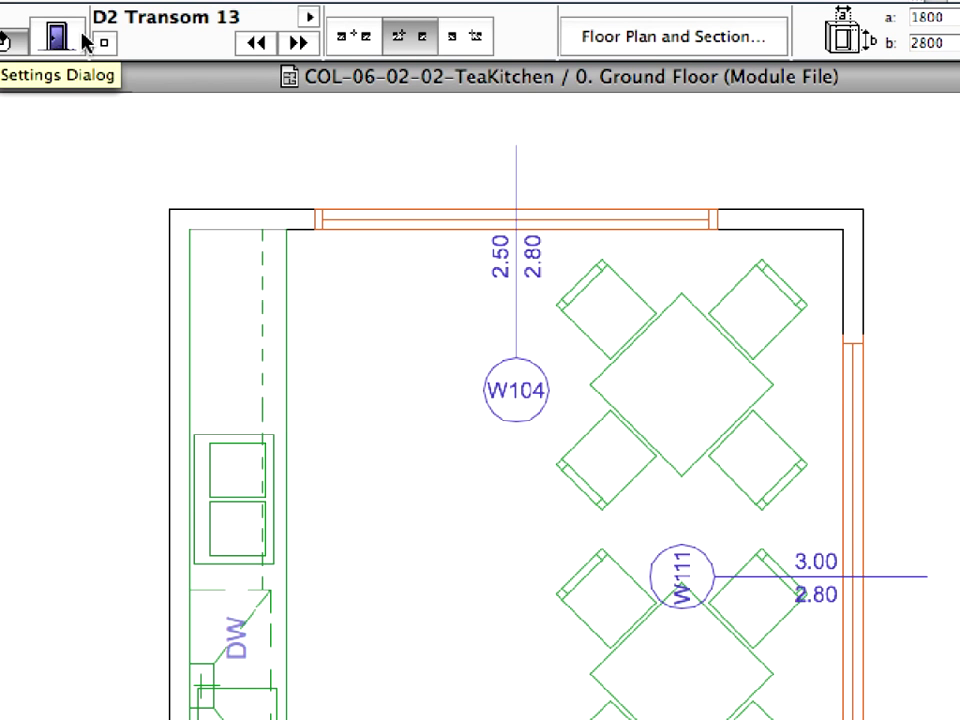
In Door Settings, choose the D1 Transom 14 door and set its width to 1100.
left_click(83, 38)
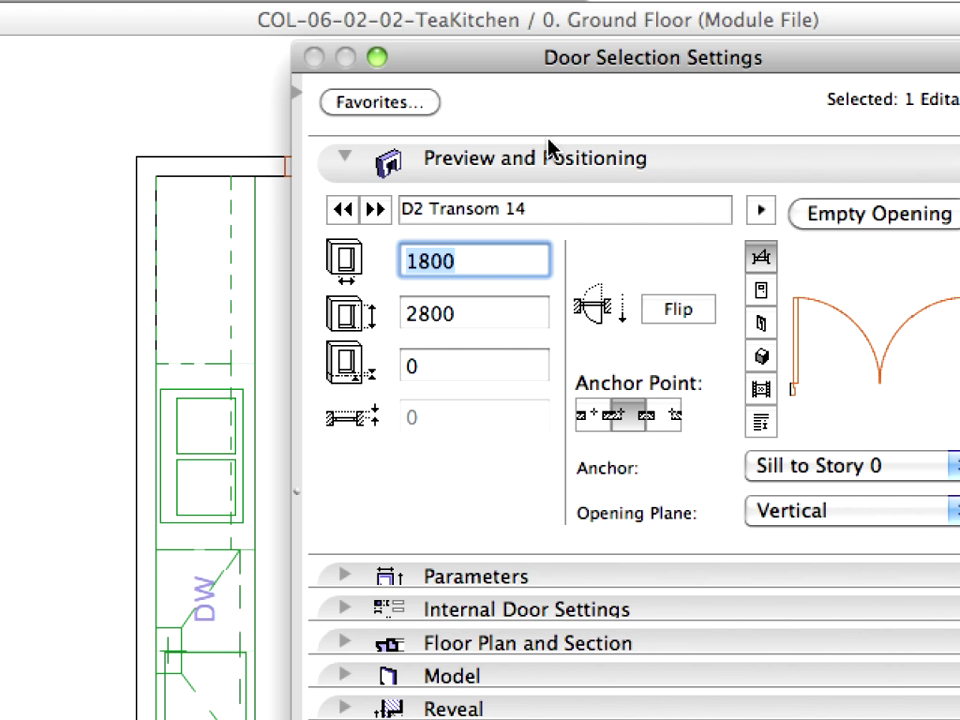
left_click(297, 92)
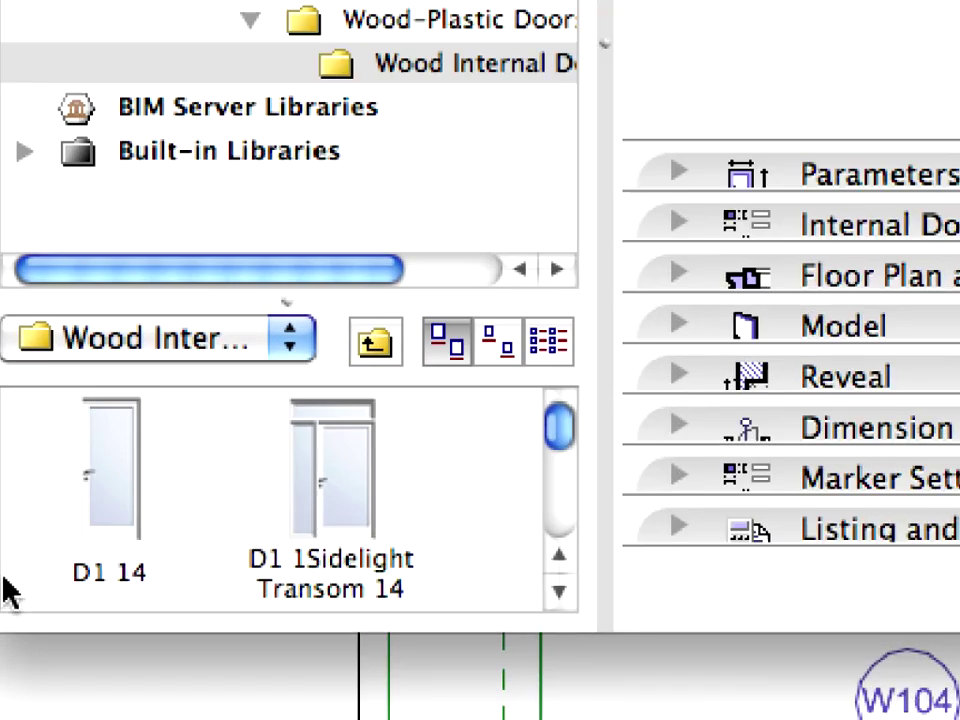
left_click(559, 591)
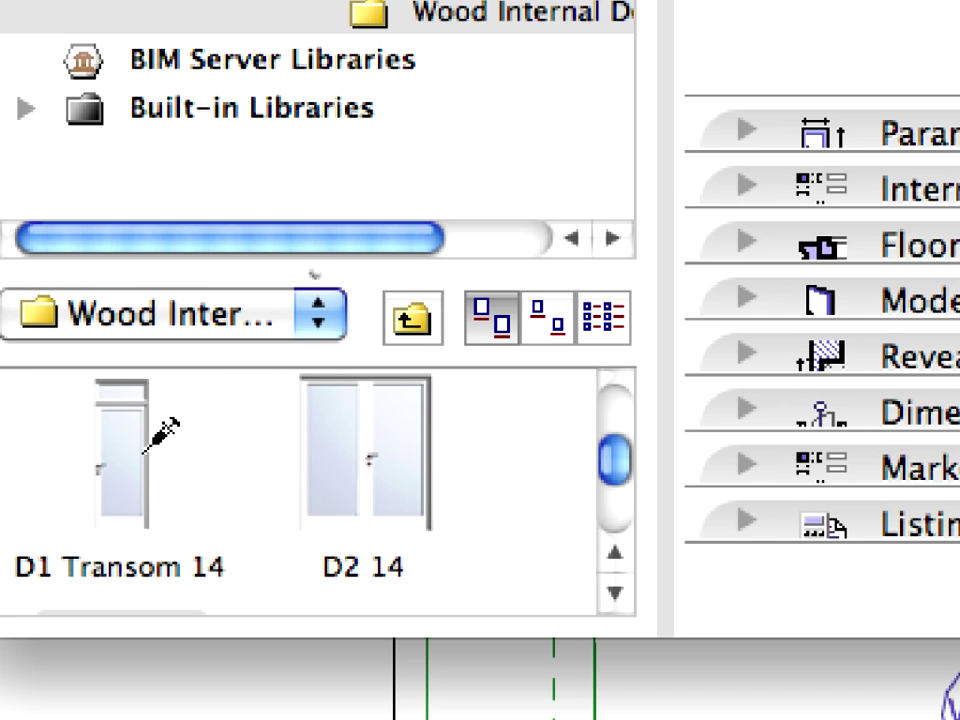
left_click(146, 448)
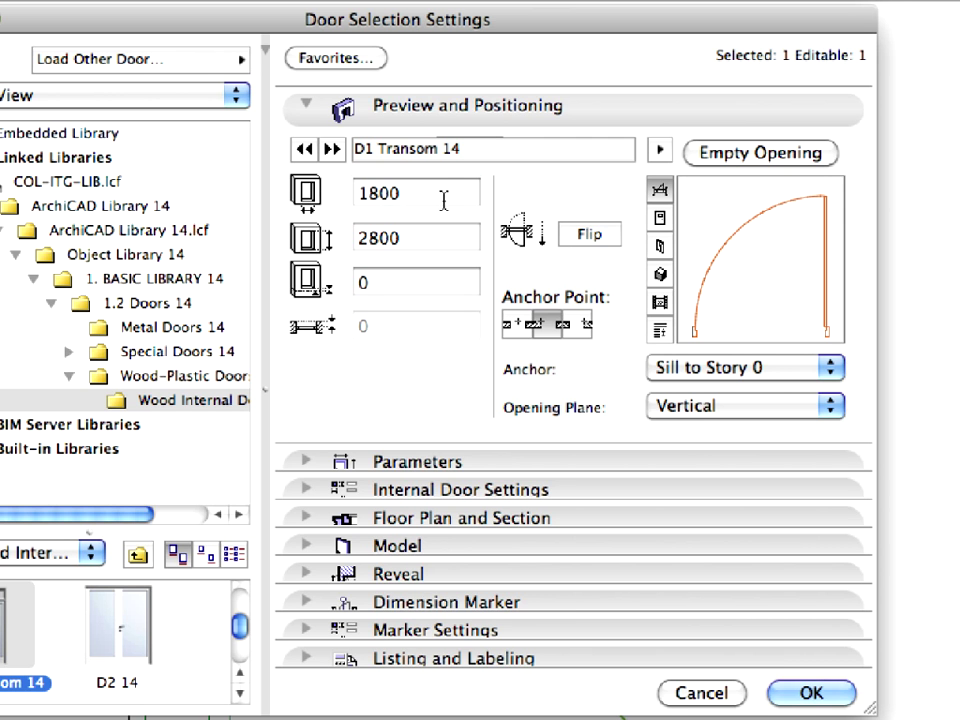
left_click_drag(444, 199, 350, 193)
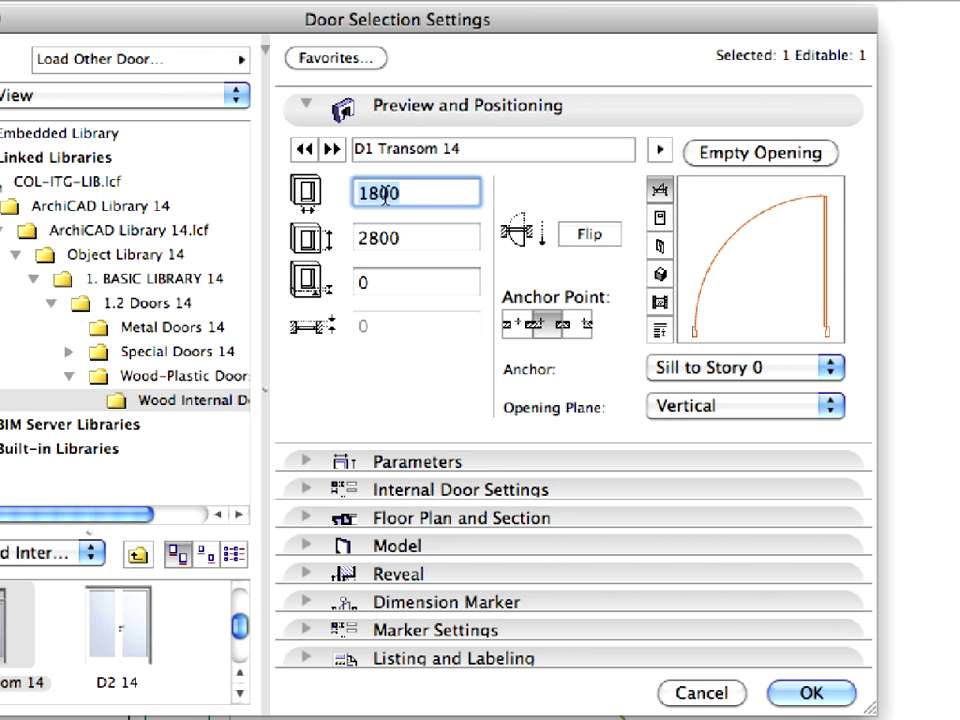
type("1100")
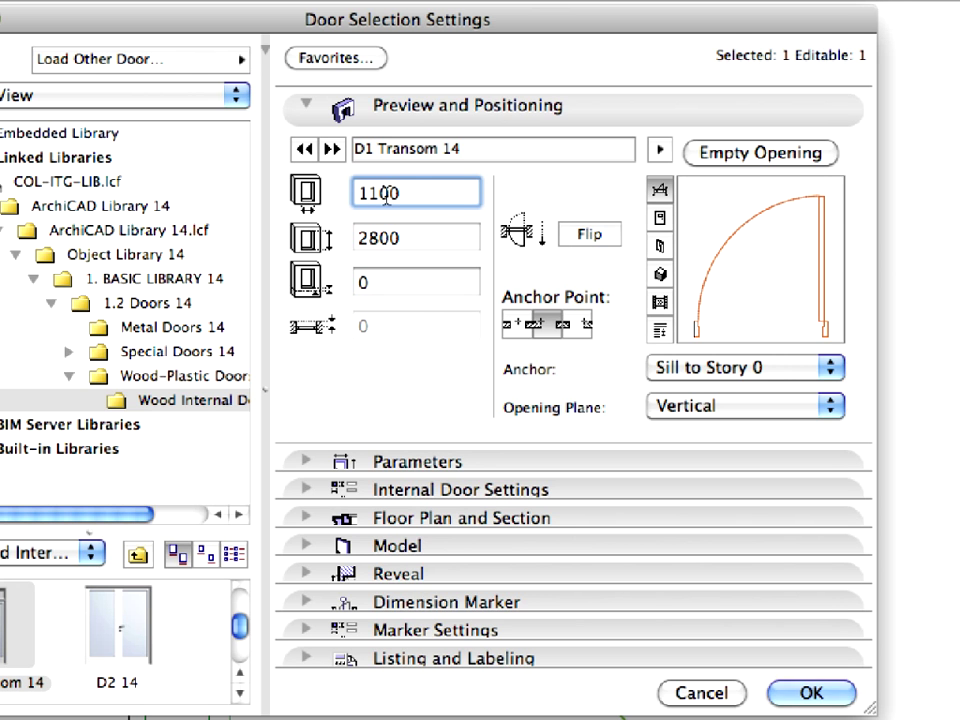
left_click(496, 112)
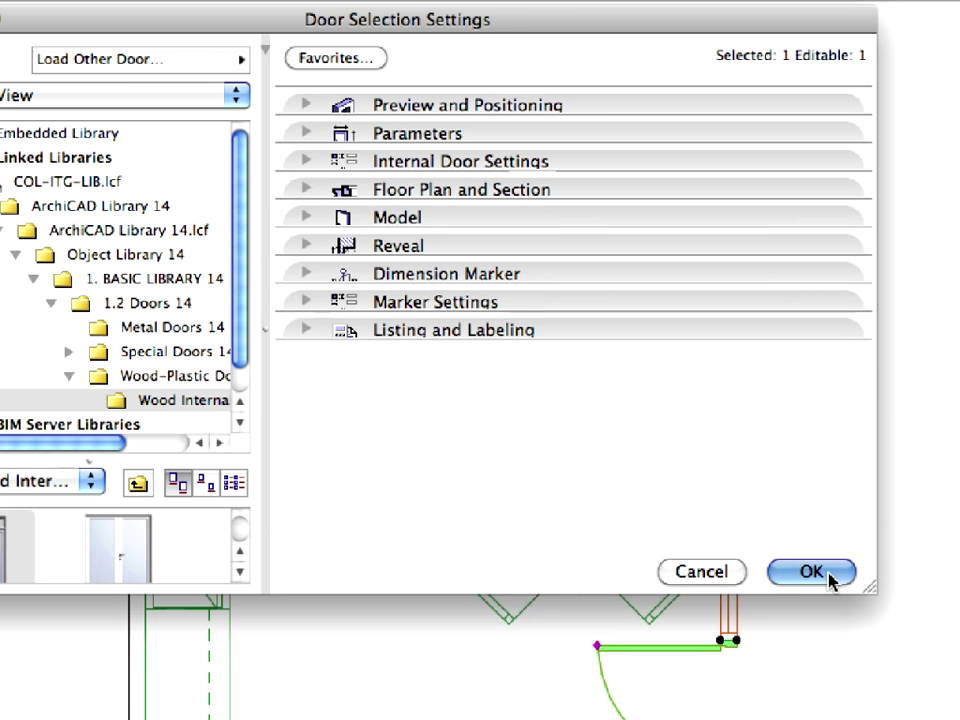
Apply the new D1 Transom 14 door settings.
left_click(810, 572)
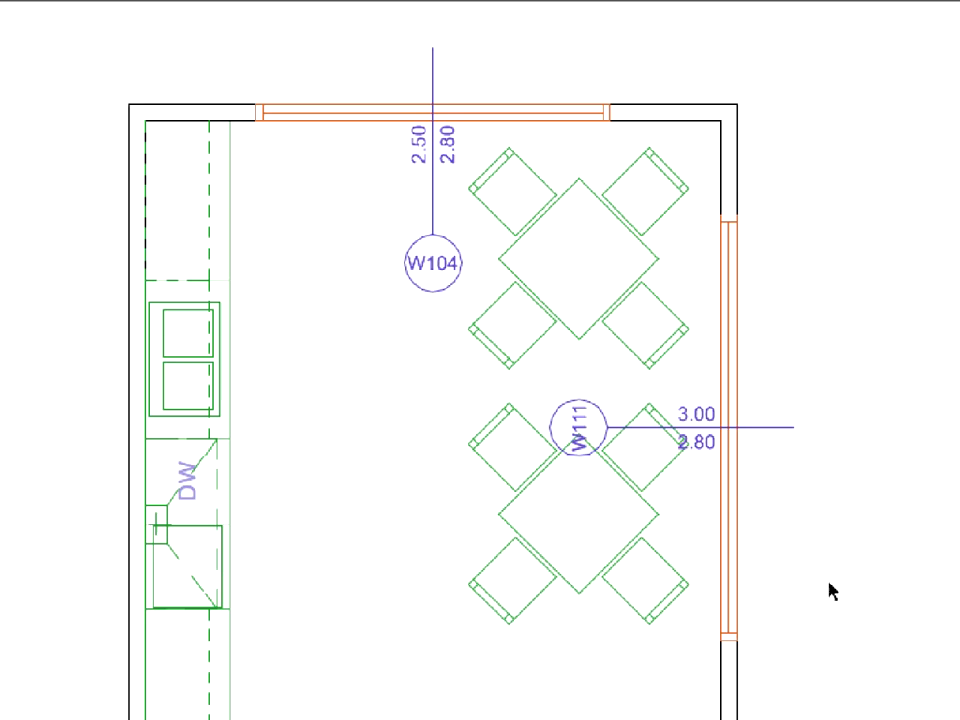
scroll(831, 589, "down", 3)
scroll(815, 712, "down", 2)
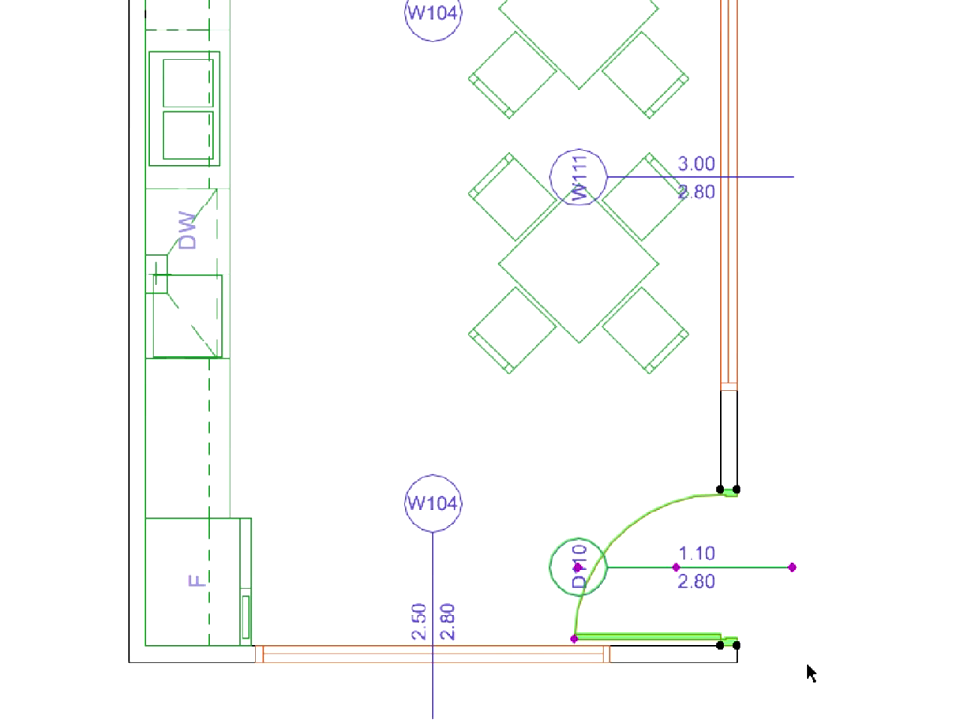
scroll(700, 672, "down", 1)
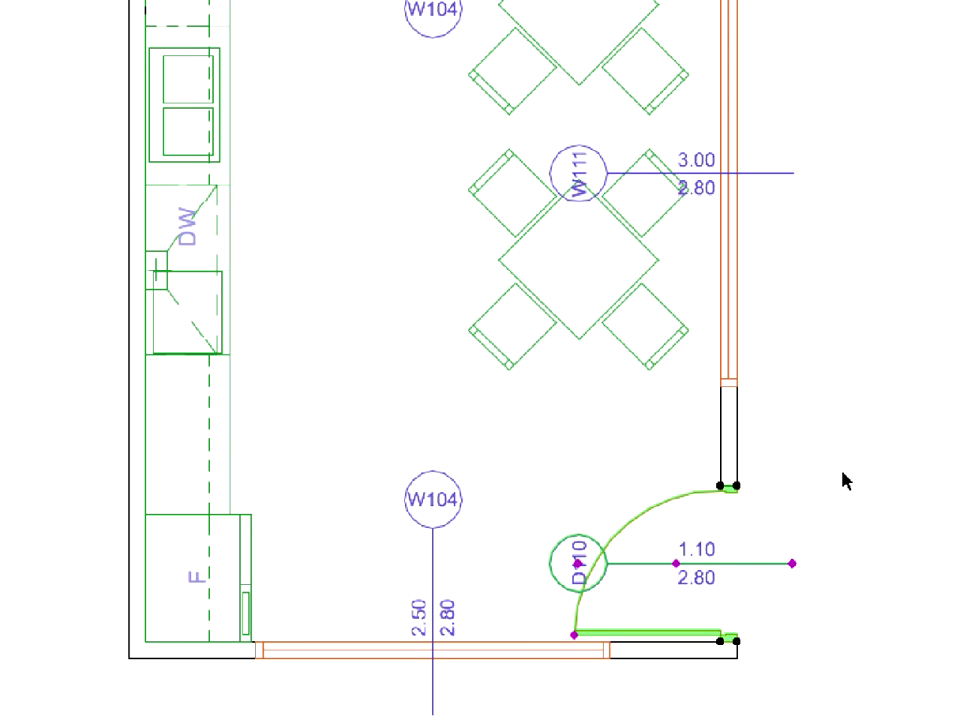
Save the TeaKitchen module file and quit the module-editing ArchiCAD session.
left_click(220, 15)
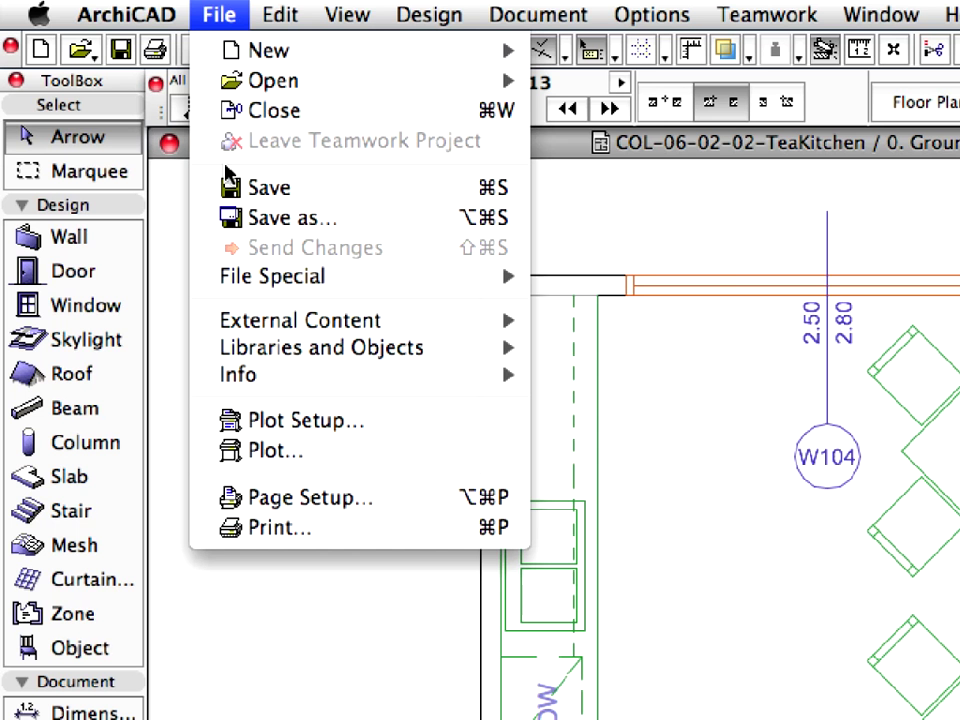
left_click(388, 200)
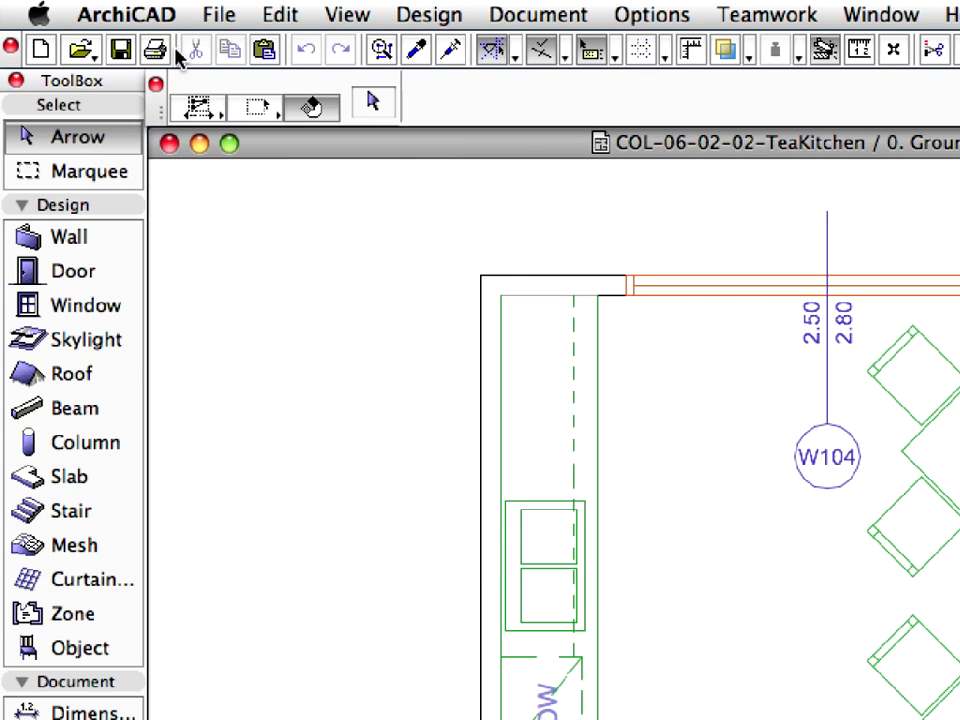
left_click(165, 15)
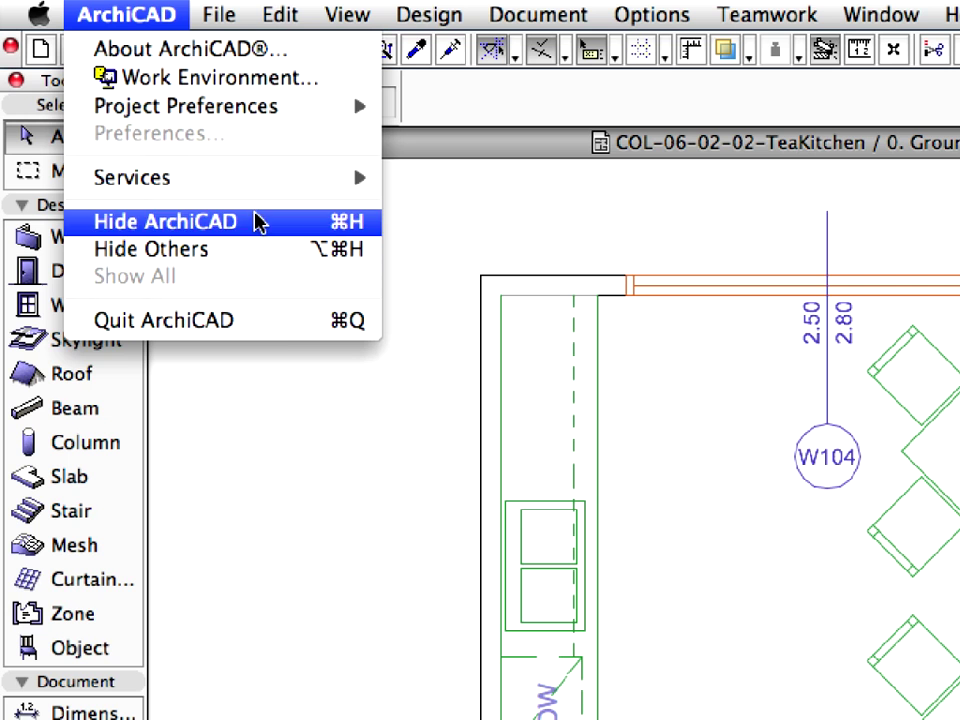
left_click(280, 320)
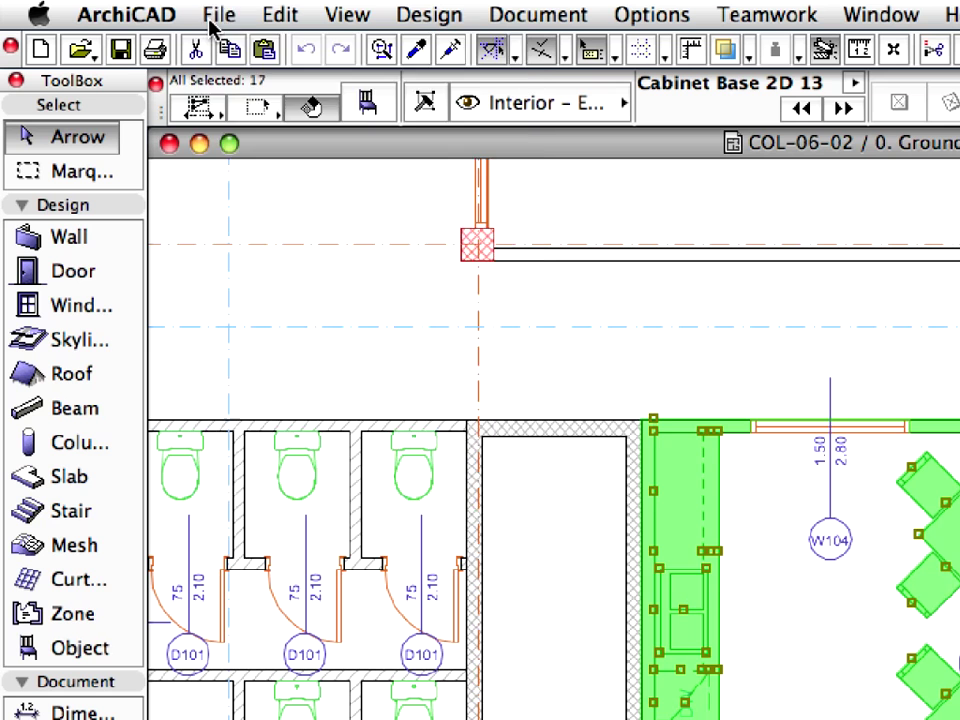
Update the TeaKitchen source in Hotlink Manager, confirm, then clear the plan selection.
left_click(216, 15)
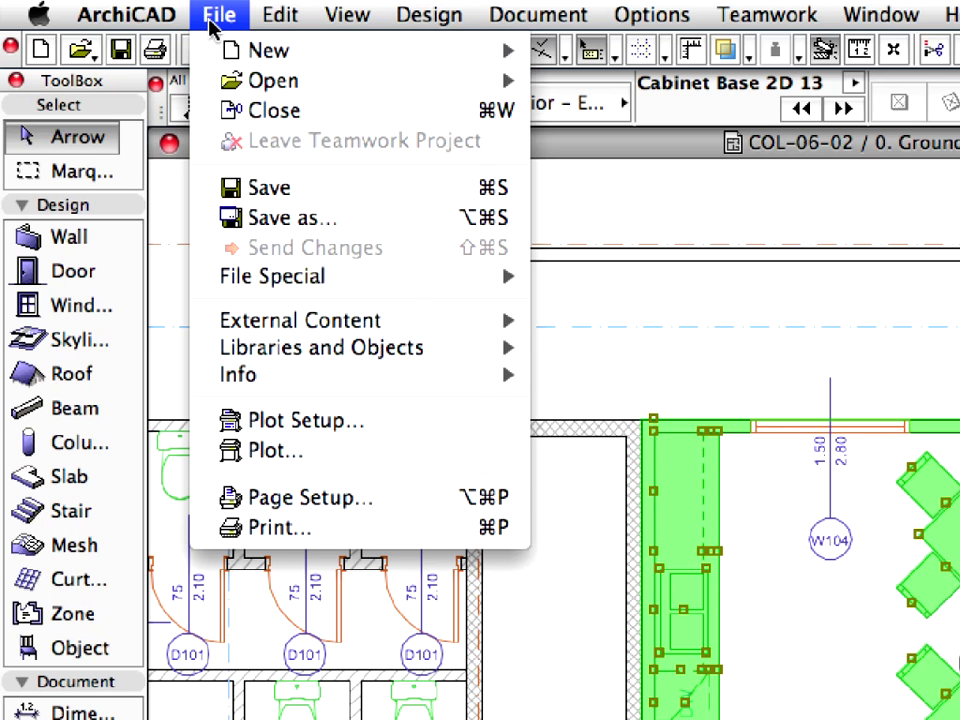
mouse_move(420, 326)
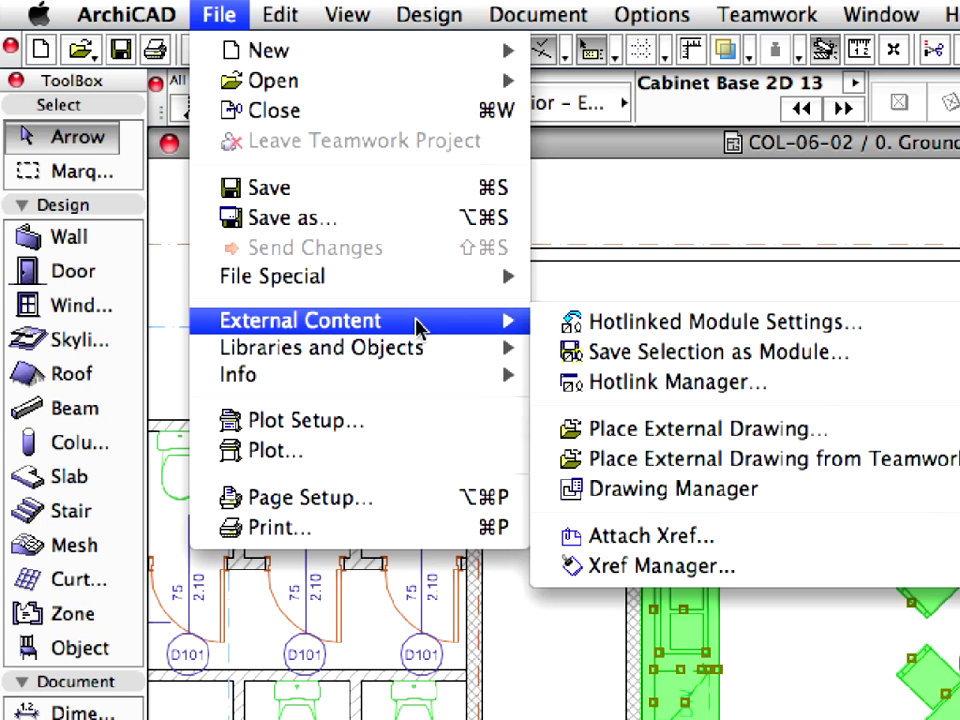
left_click(808, 395)
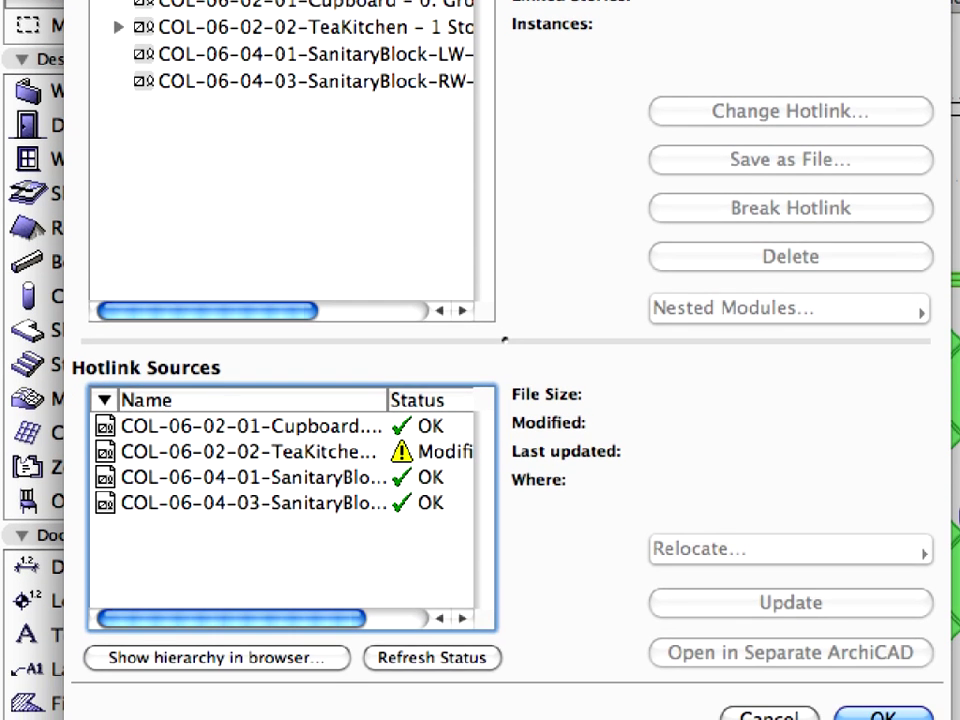
left_click_drag(196, 594, 249, 598)
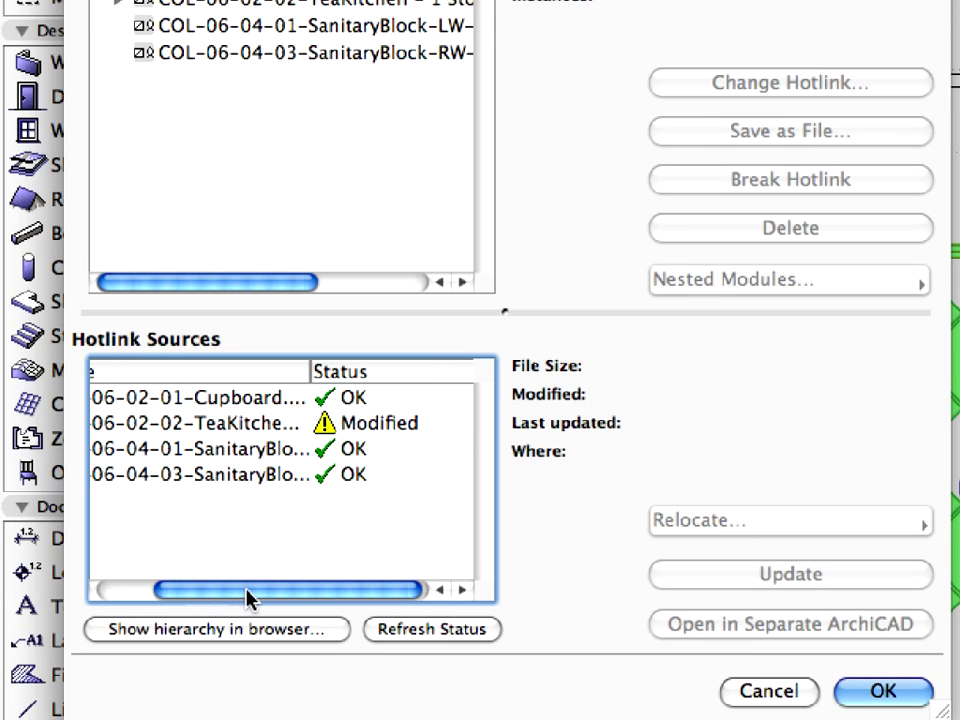
left_click(250, 428)
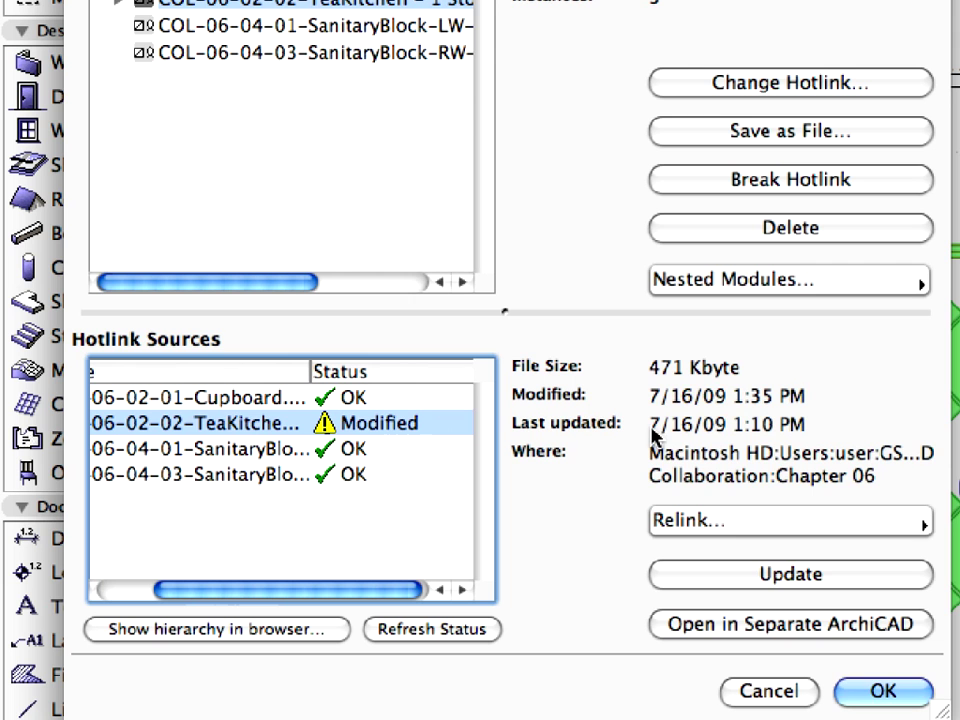
left_click(903, 575)
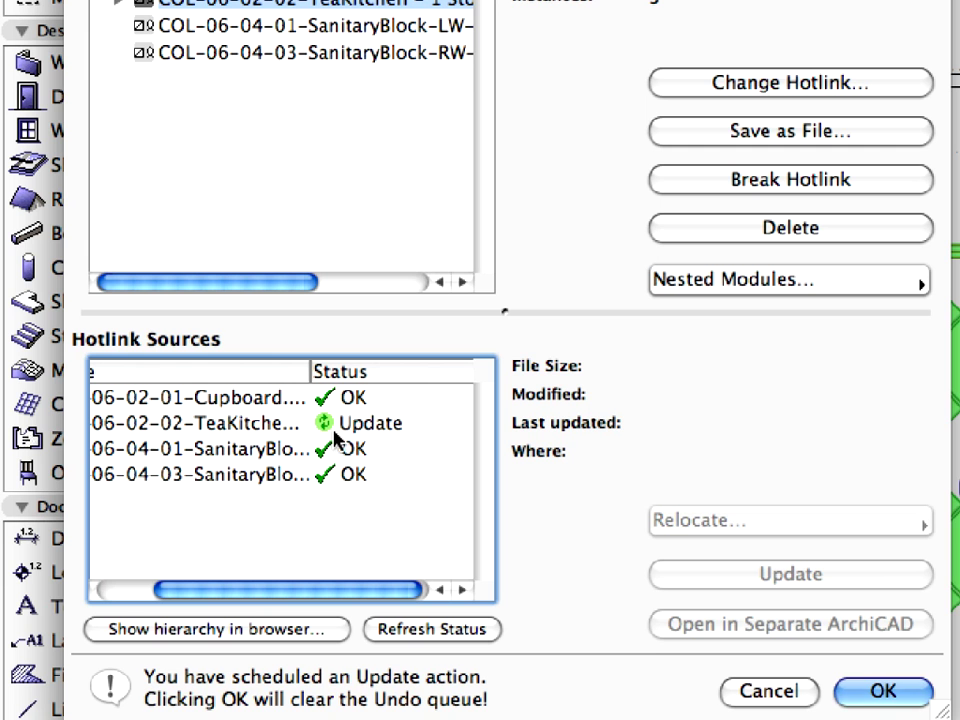
left_click(883, 691)
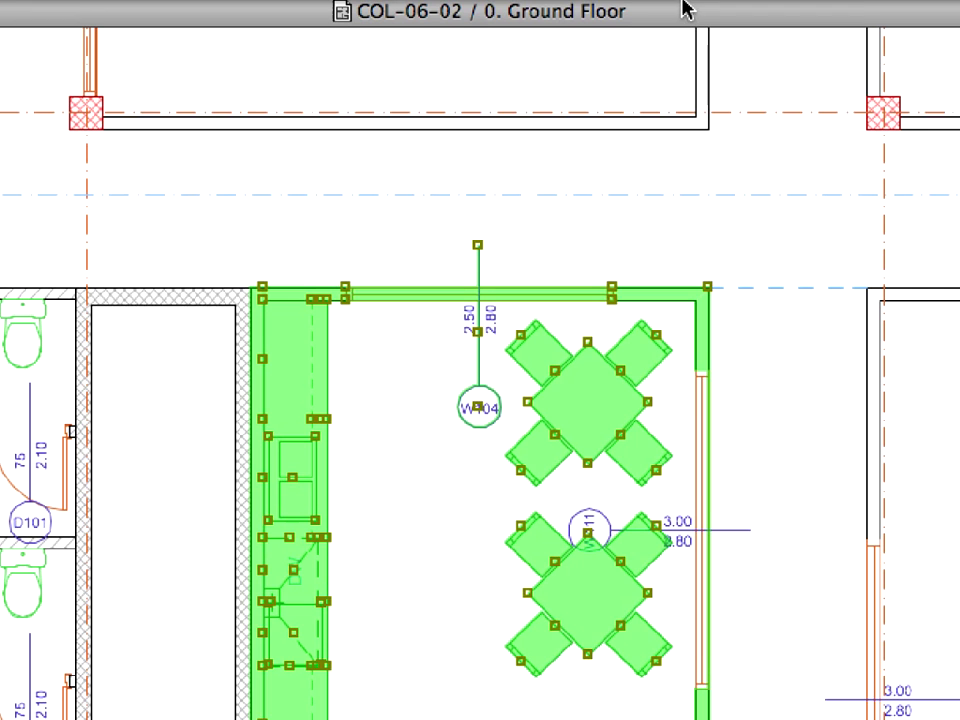
left_click(577, 252)
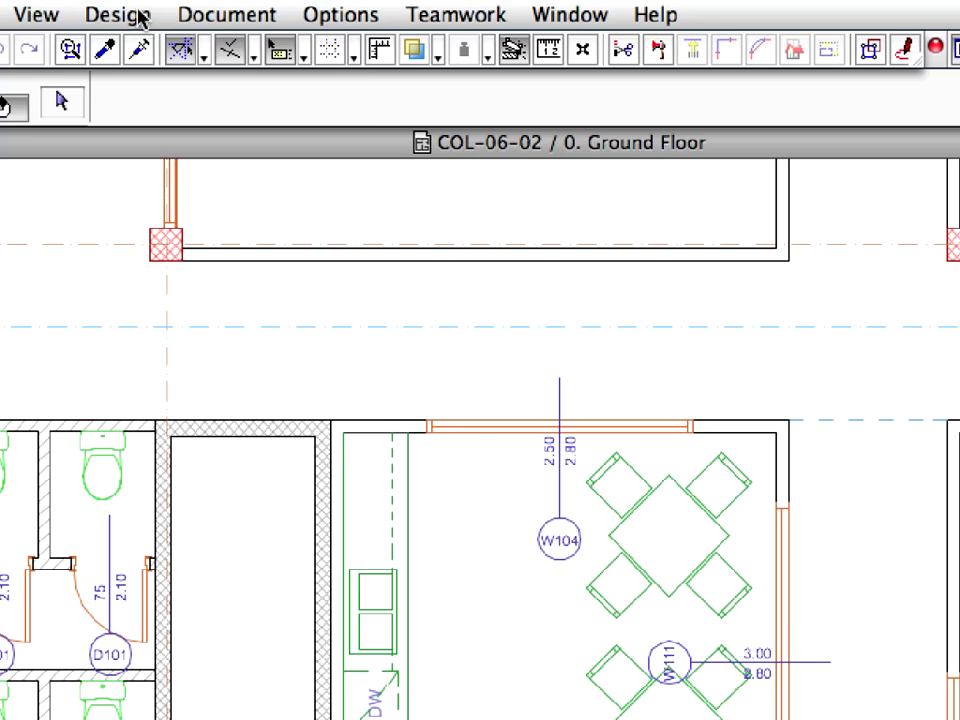
Go up one story to the First Floor.
left_click(188, 10)
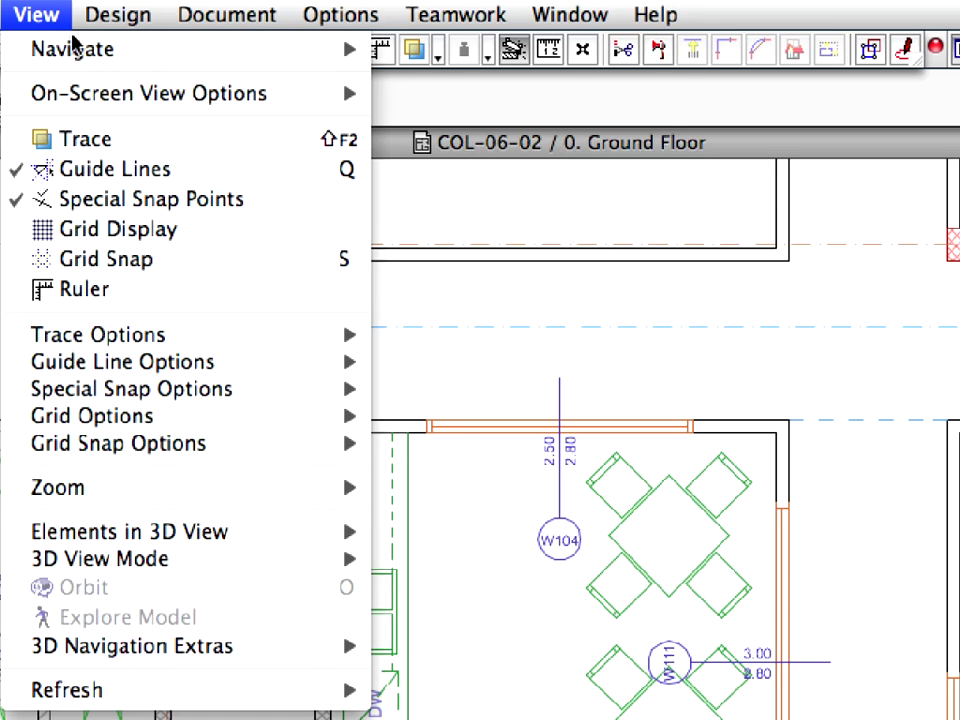
mouse_move(253, 54)
mouse_move(514, 71)
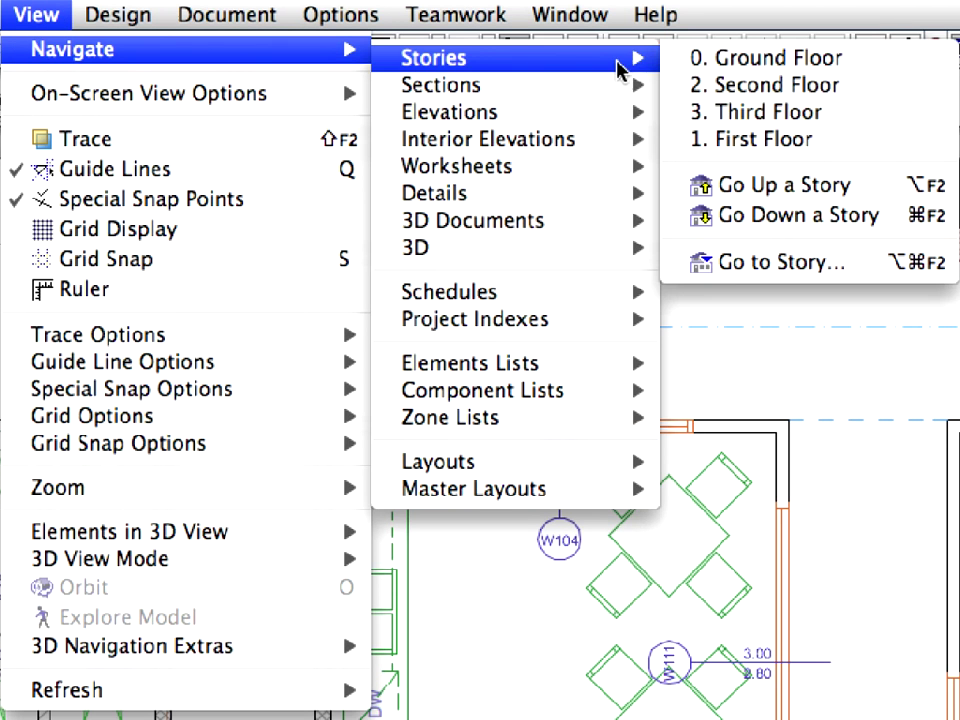
left_click(878, 192)
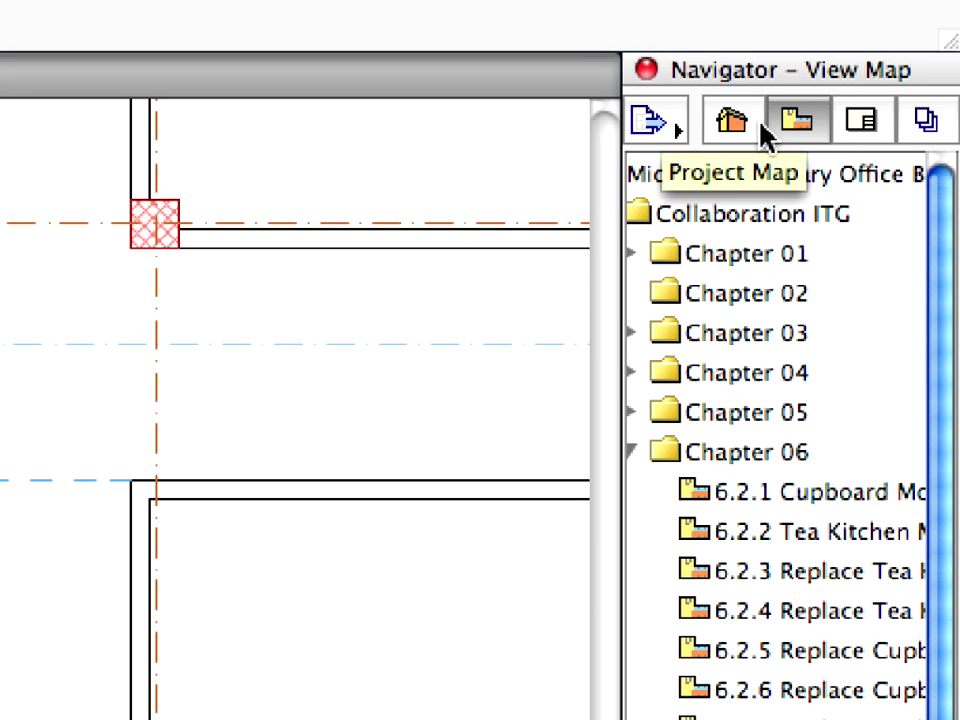
Open 2. Second Floor from the Project Map, then return to the View Map.
left_click(760, 130)
double_click(843, 340)
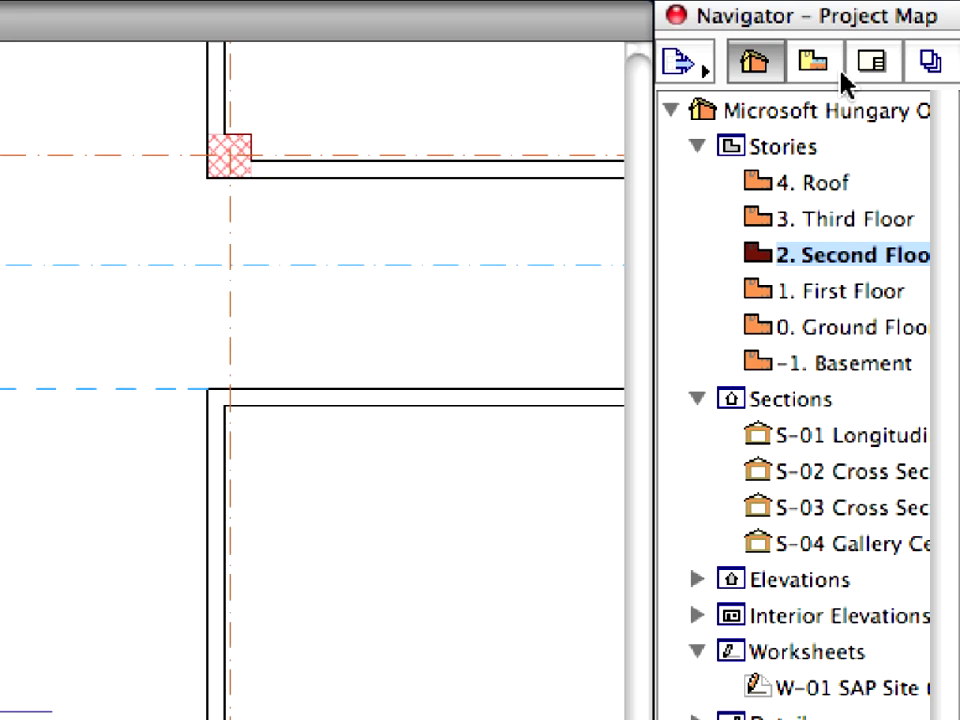
left_click(842, 76)
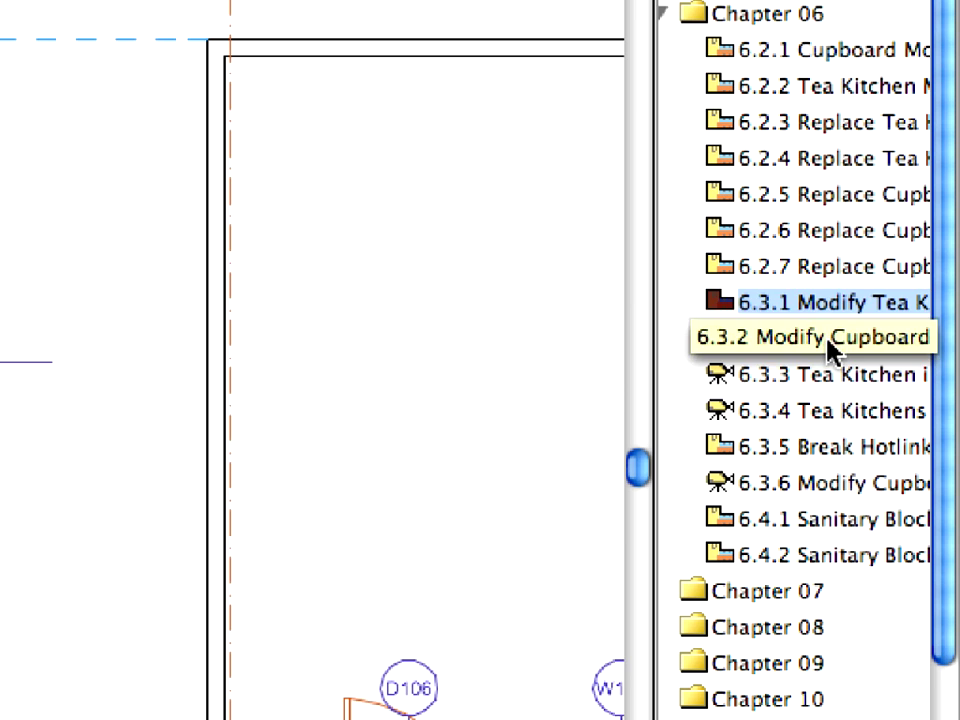
Open the 6.3.2 Modify Cupboard view and the File menu's External Content commands.
double_click(830, 345)
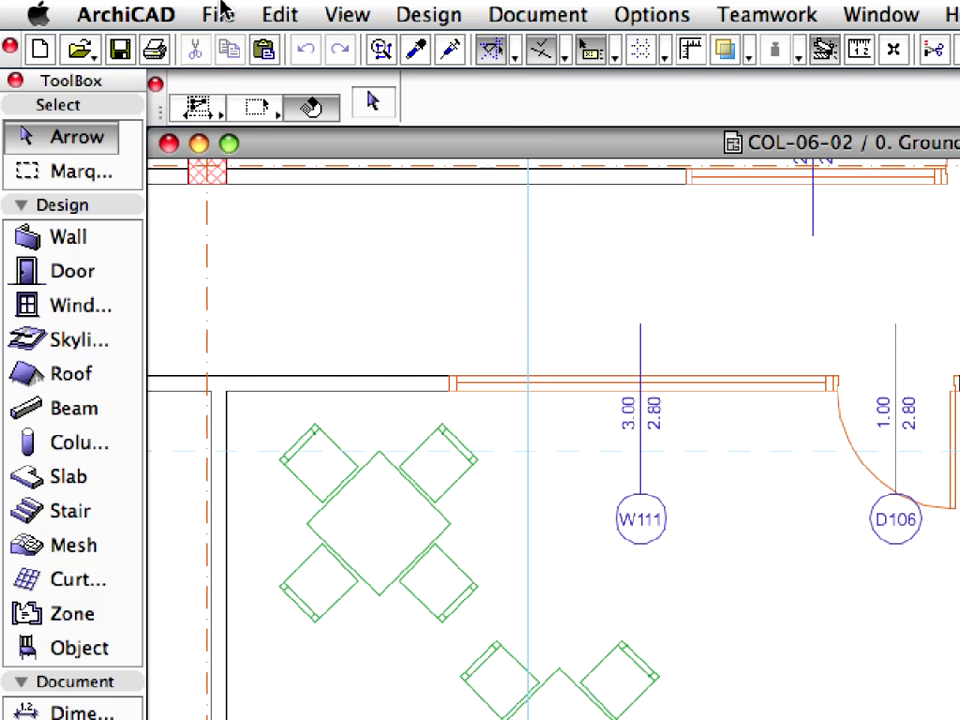
left_click(217, 12)
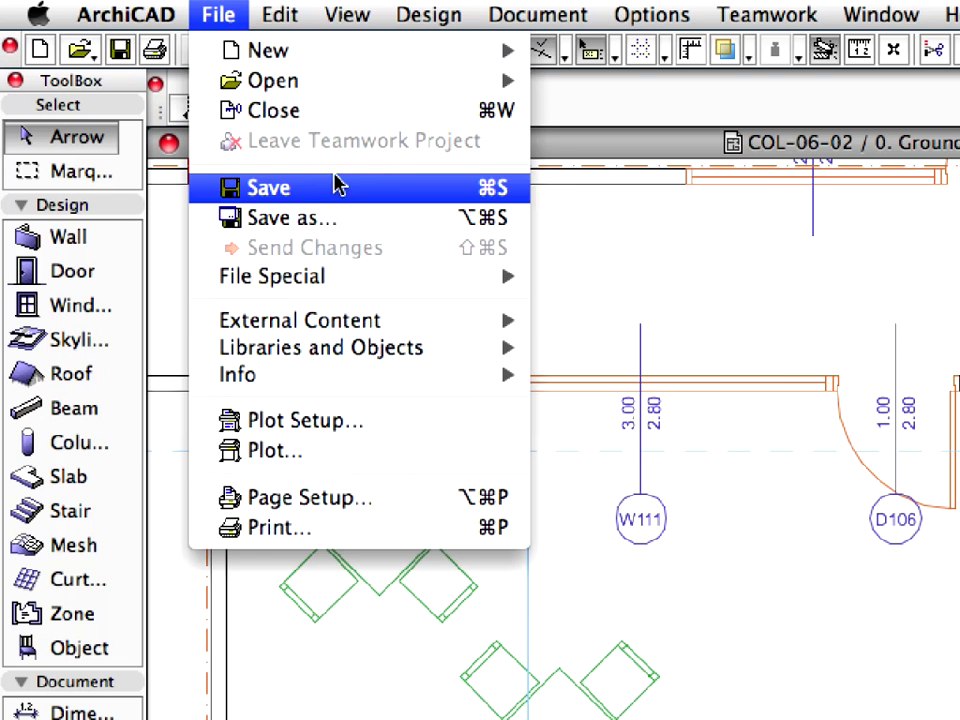
mouse_move(446, 327)
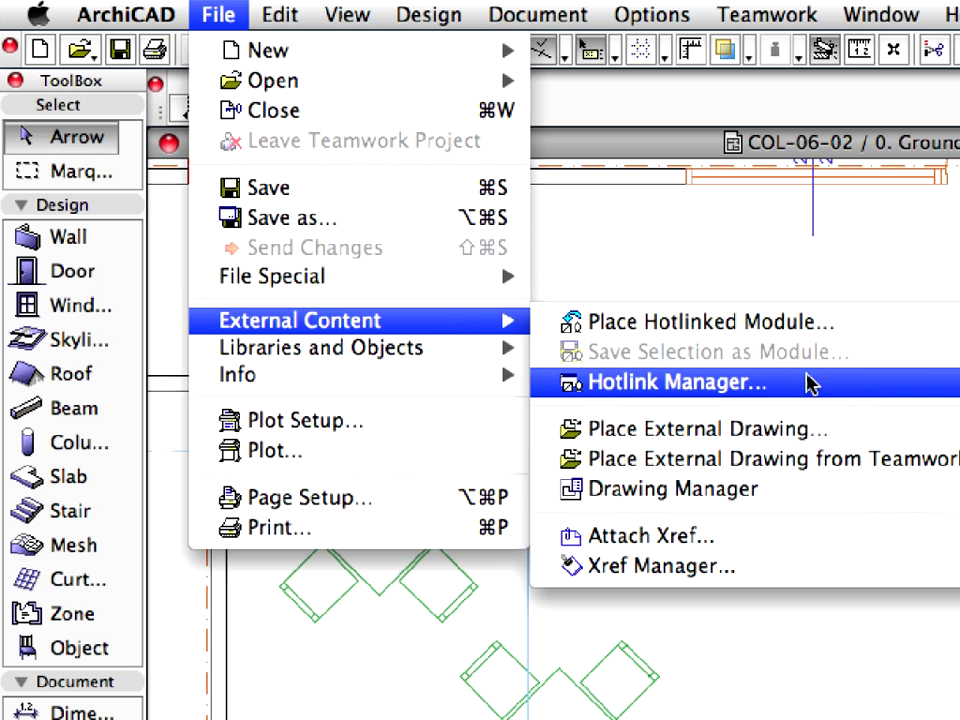
Open Hotlink Manager and inspect the Cupboard, TeaKitchen and nested Cupboard modules.
left_click(870, 394)
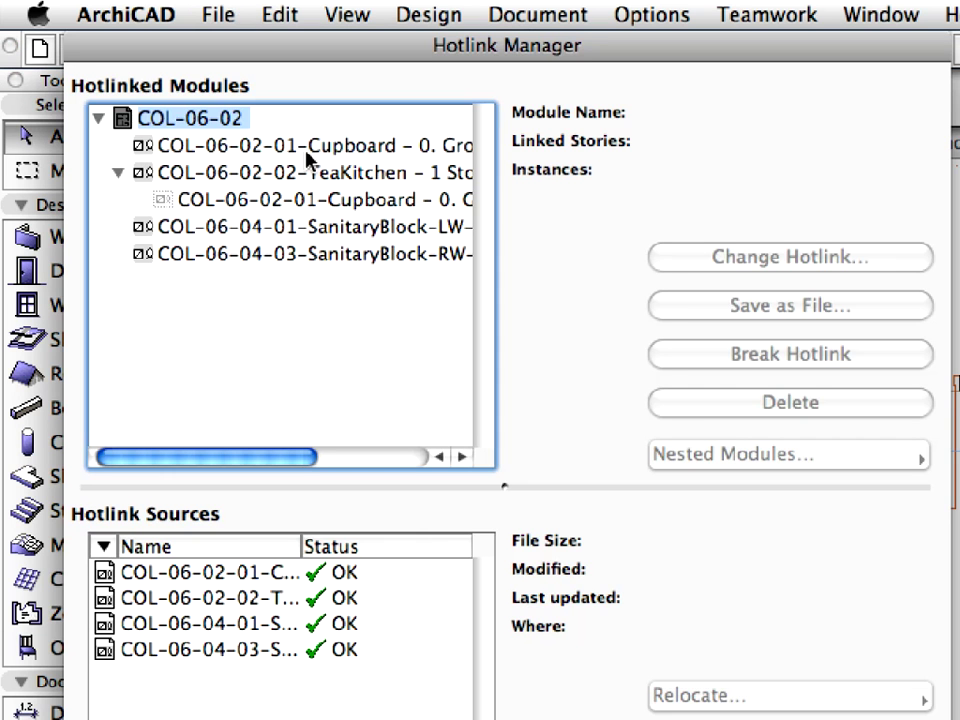
left_click(307, 148)
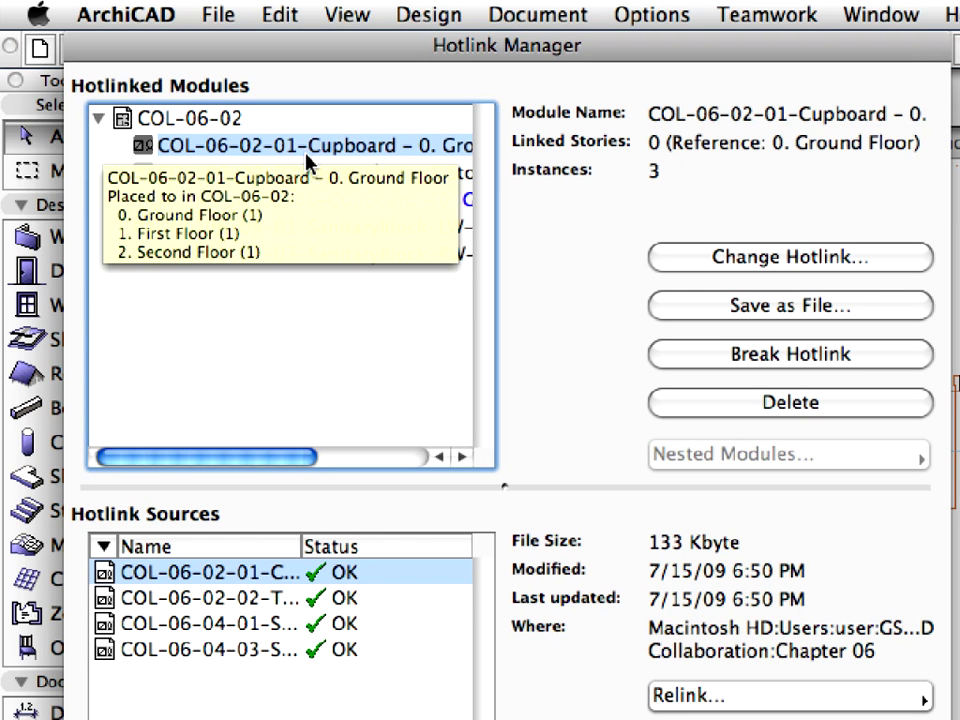
left_click(307, 178)
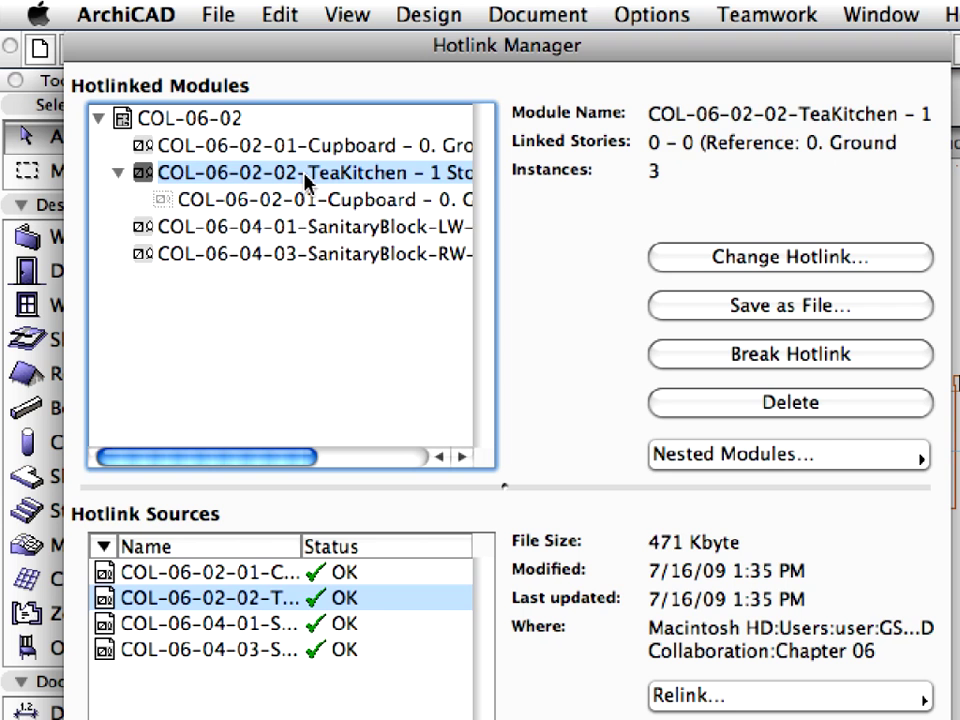
left_click(310, 205)
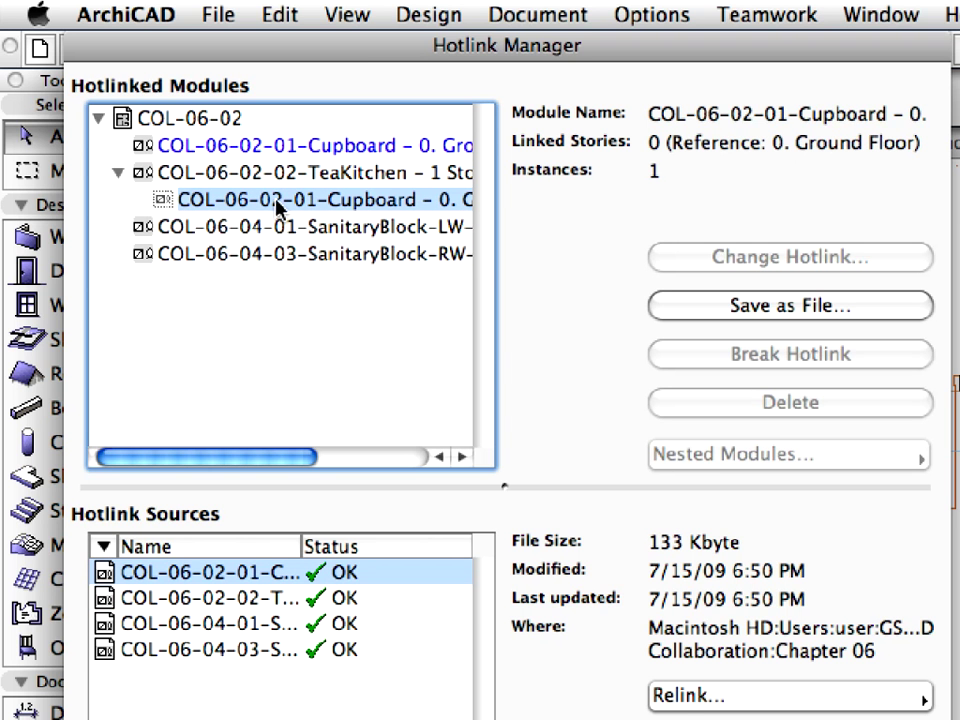
mouse_move(418, 208)
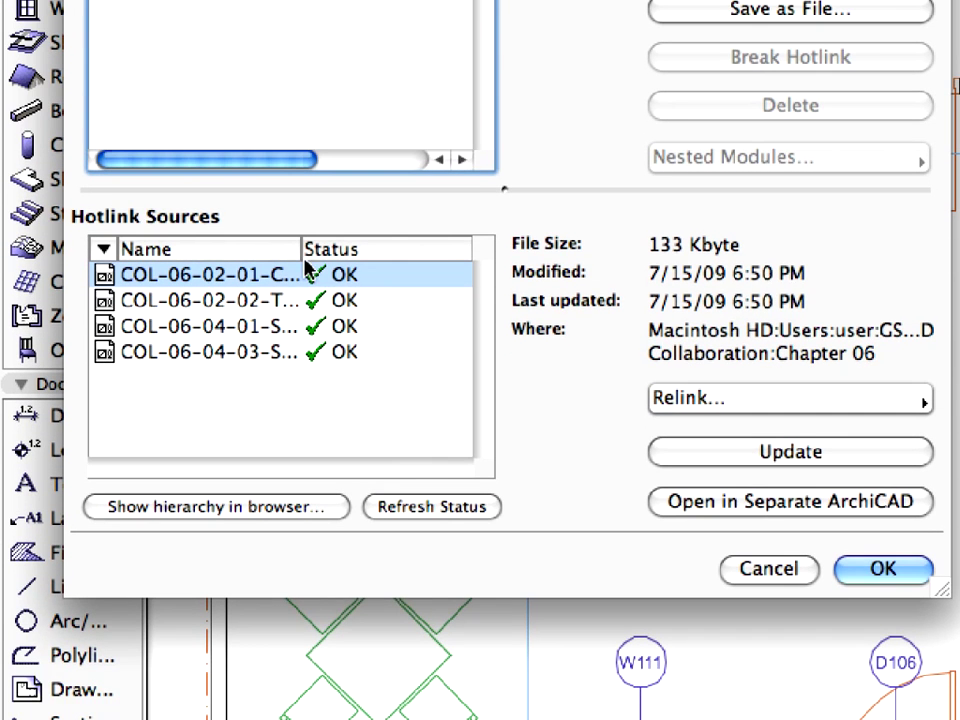
Sort sources by name, widen the Name column, and select TeaKitchen.
left_click(304, 253)
left_click(286, 252)
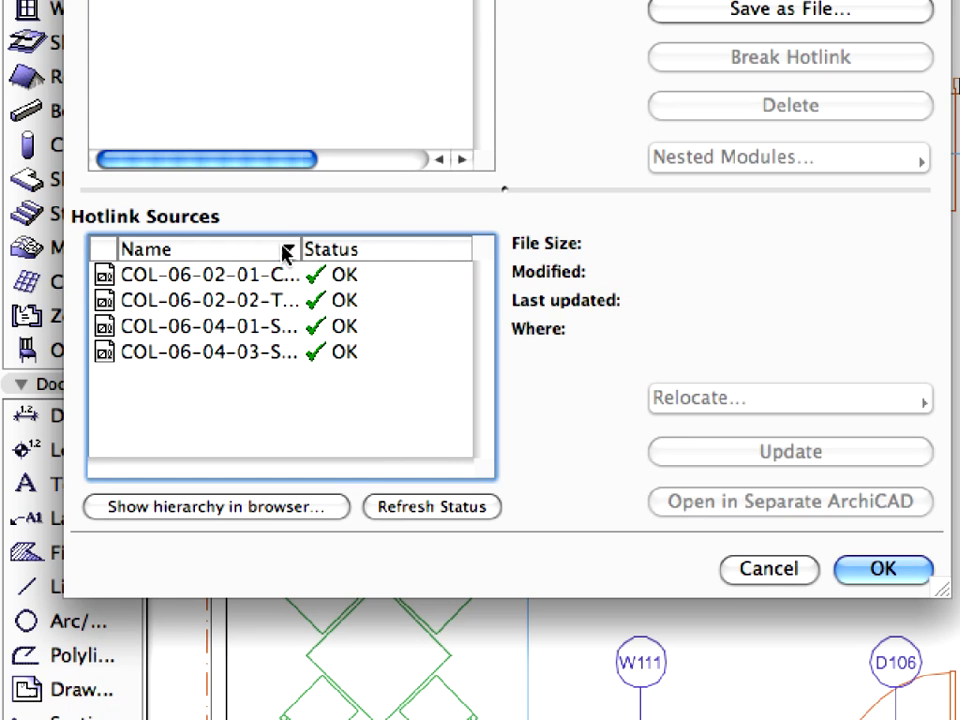
left_click_drag(296, 249, 419, 249)
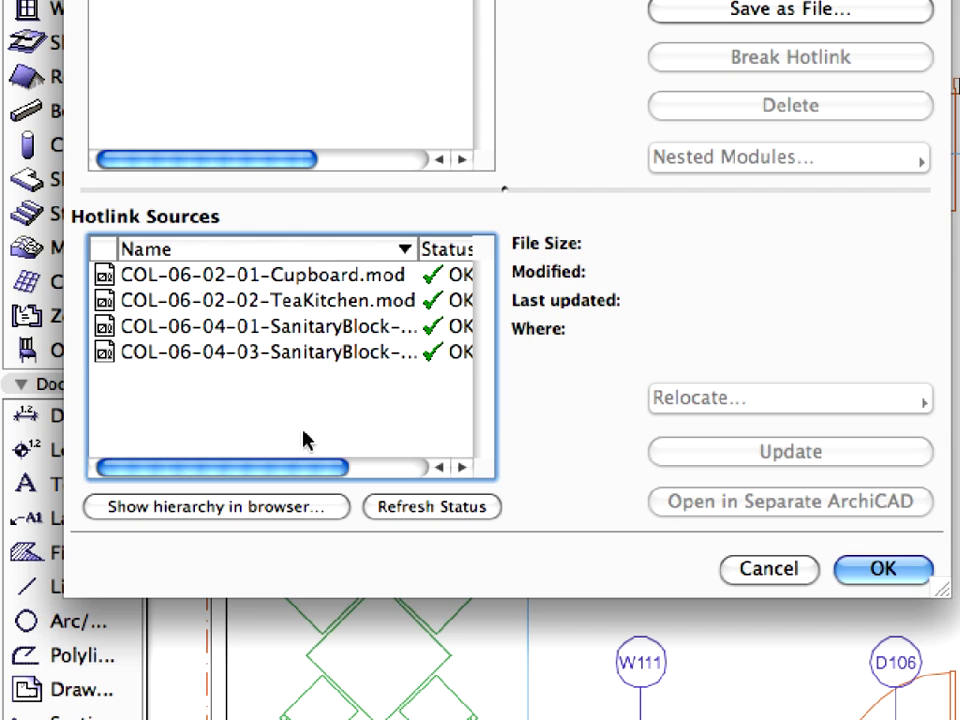
left_click_drag(309, 476, 312, 476)
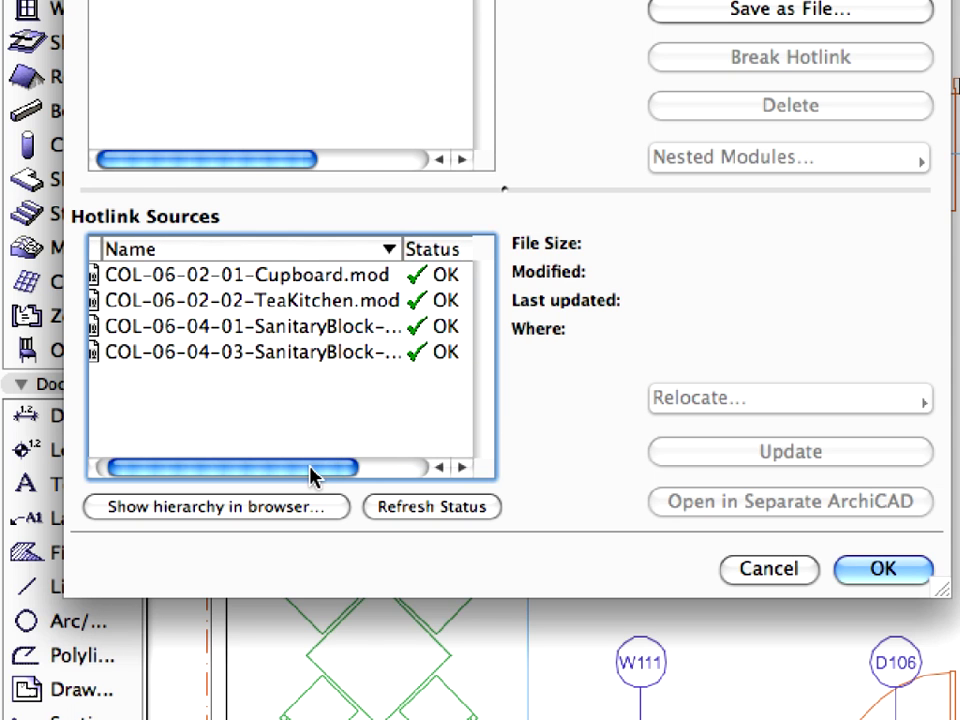
left_click(316, 147)
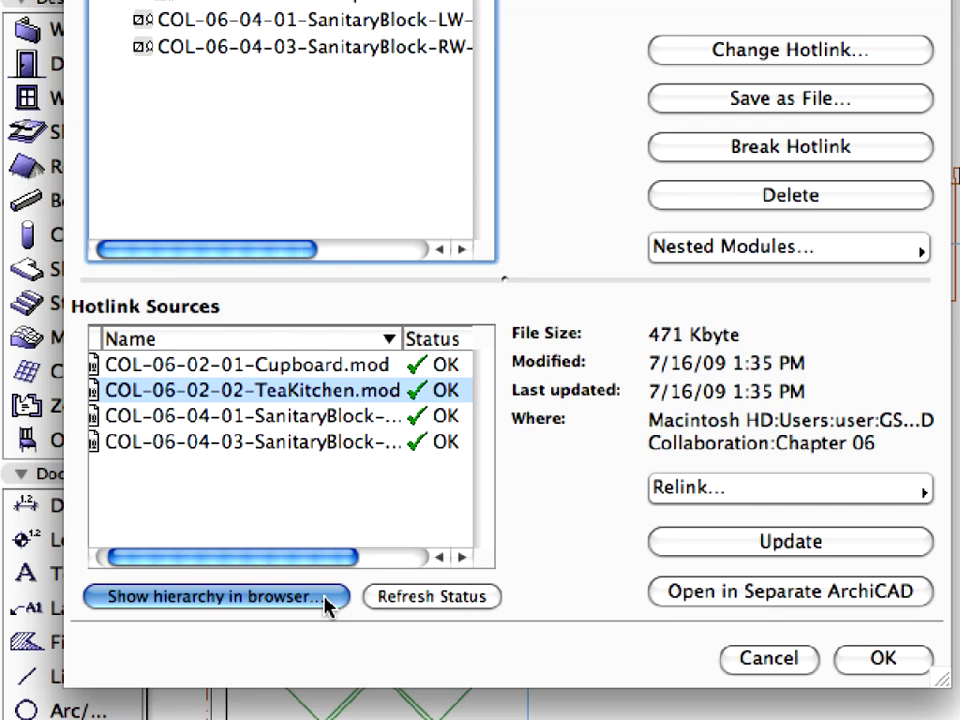
left_click(325, 604)
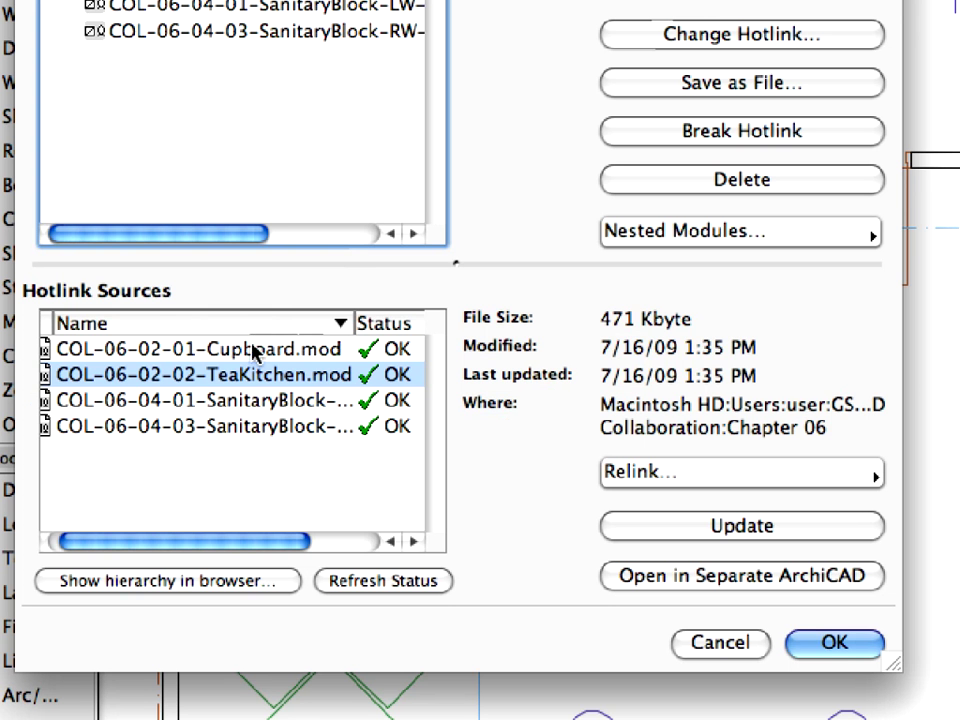
left_click(245, 352)
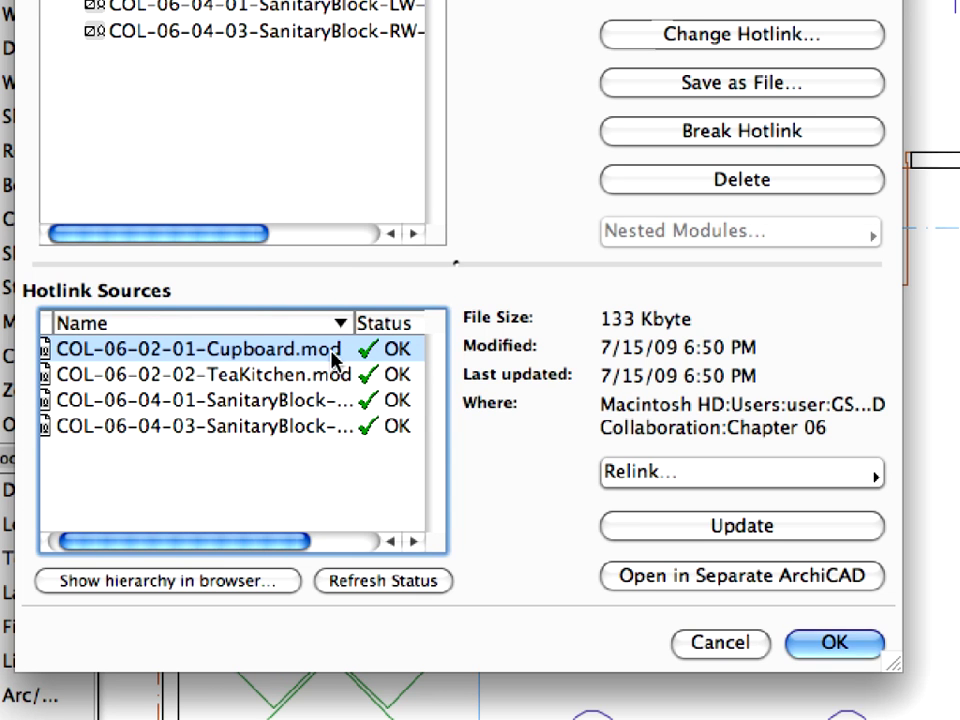
Open the Cupboard module in a separate ArchiCAD session and fit its plan in the window.
left_click(810, 585)
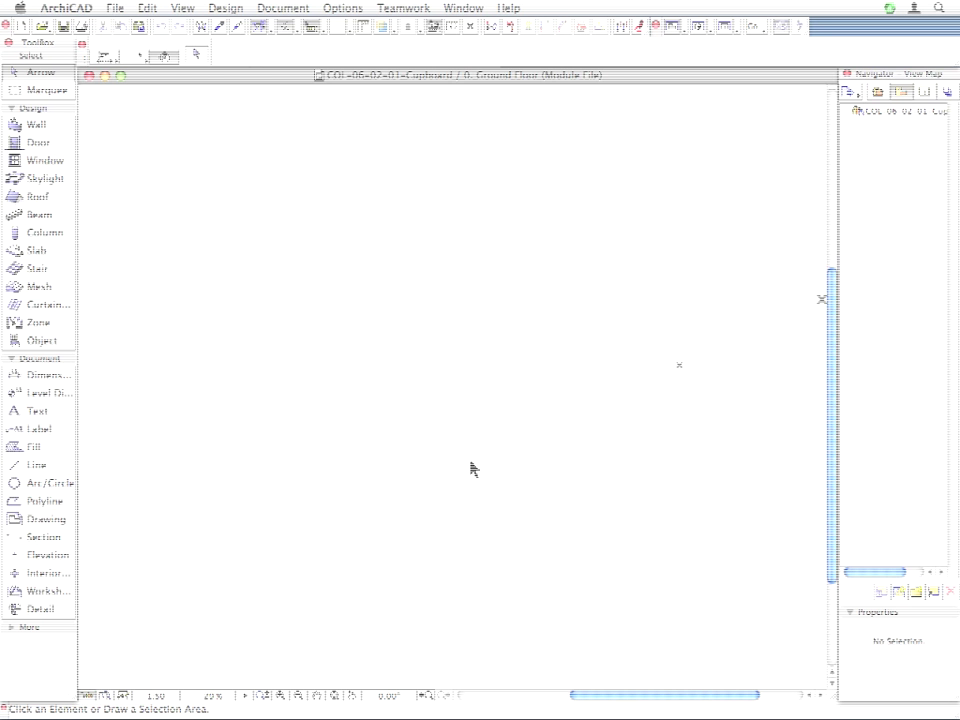
right_click(322, 117)
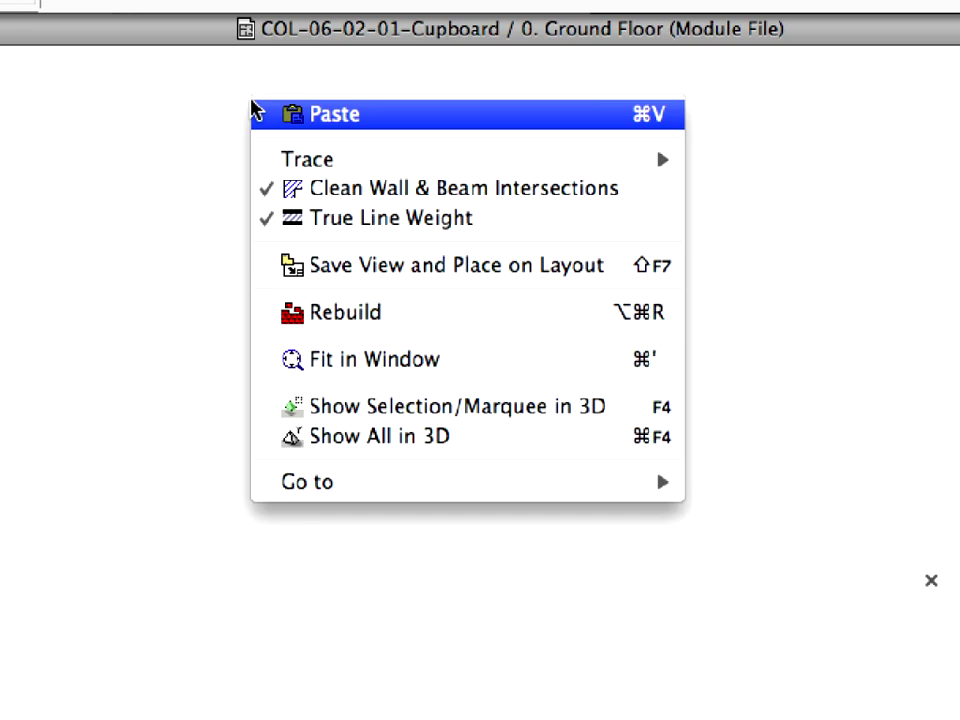
left_click(535, 362)
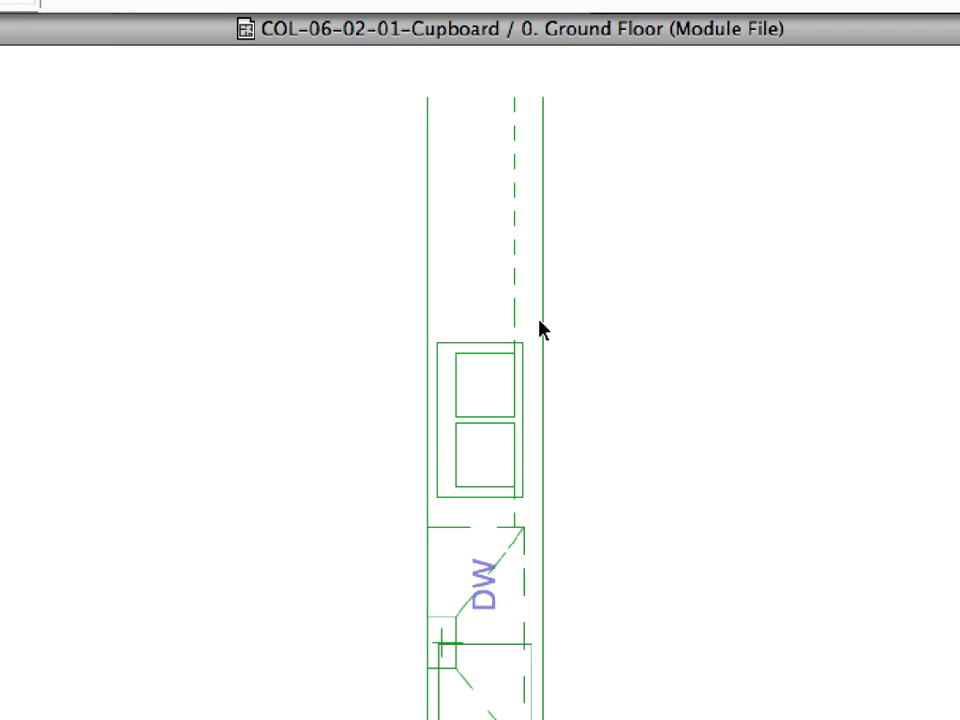
Show the whole cupboard module in 3D and fit it in the window.
right_click(100, 120)
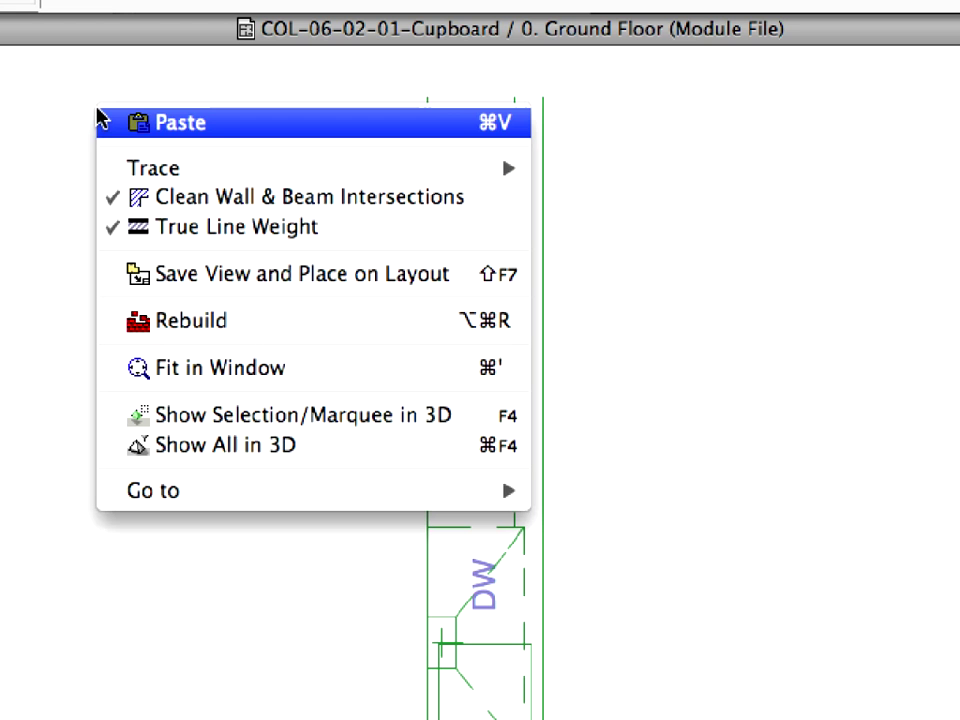
left_click(390, 453)
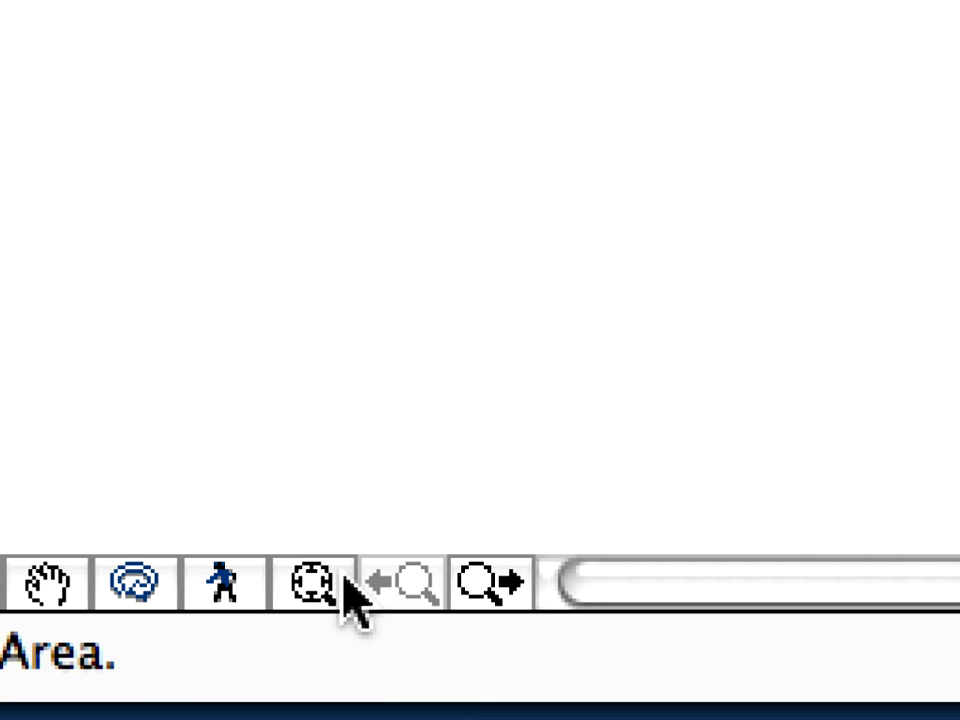
left_click(340, 582)
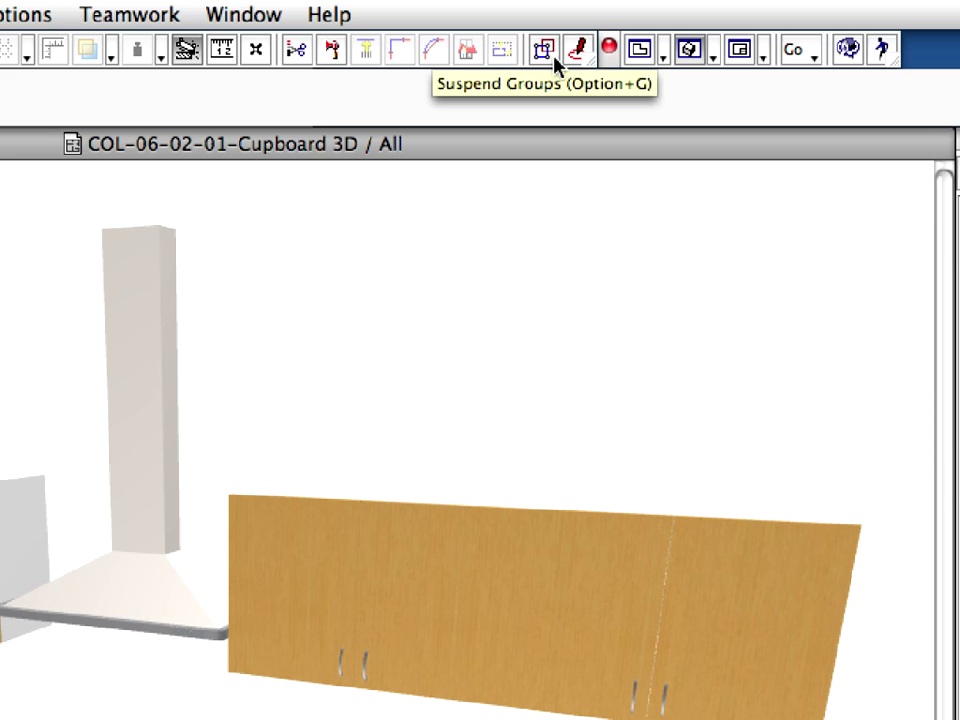
With Suspend Groups on, delete the fridge-top and adjacent upper cabinets, then select the range hood.
left_click(553, 60)
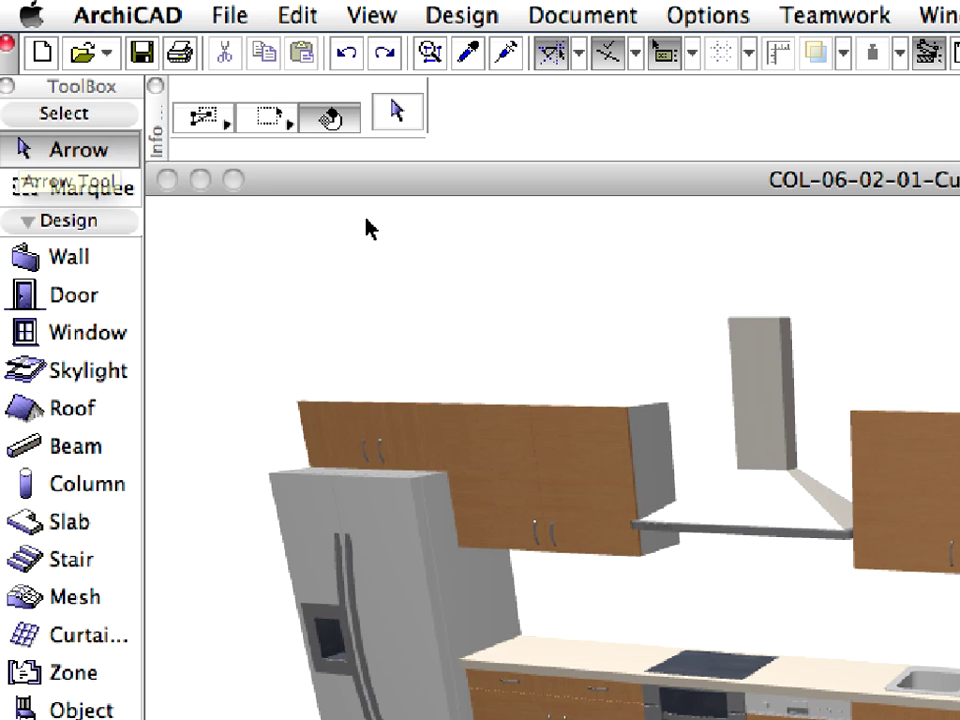
left_click(403, 425)
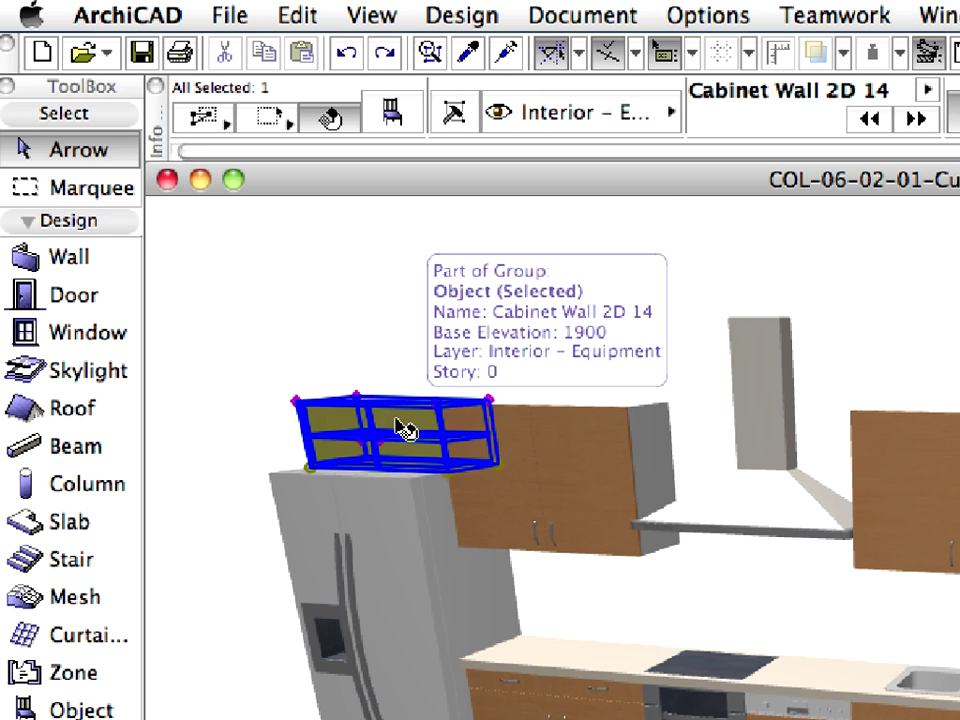
left_click(628, 468, "shift")
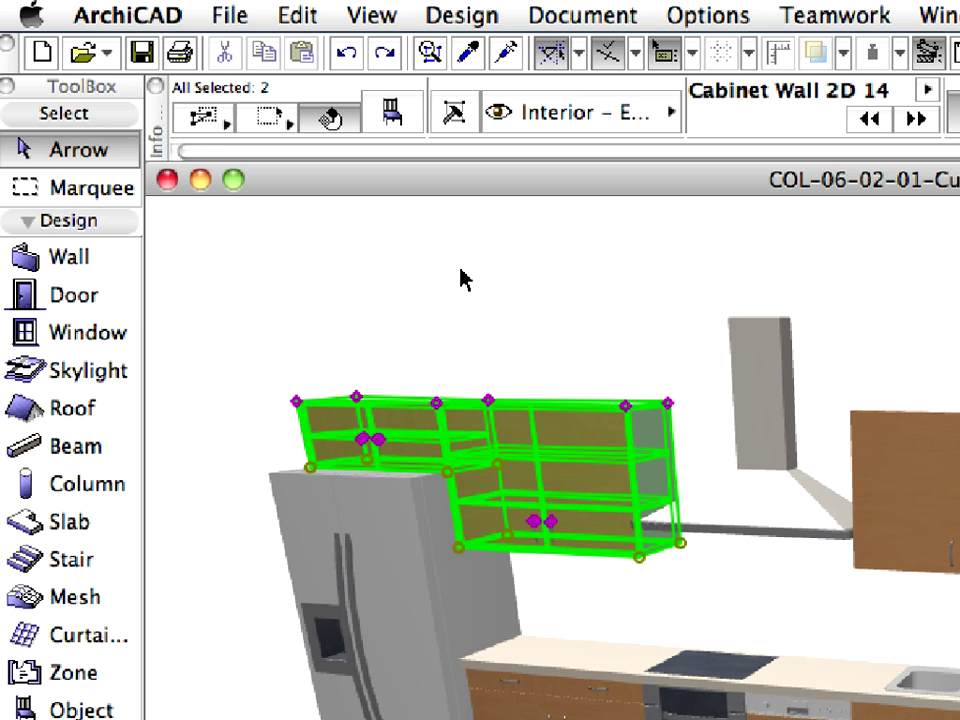
right_click(372, 262)
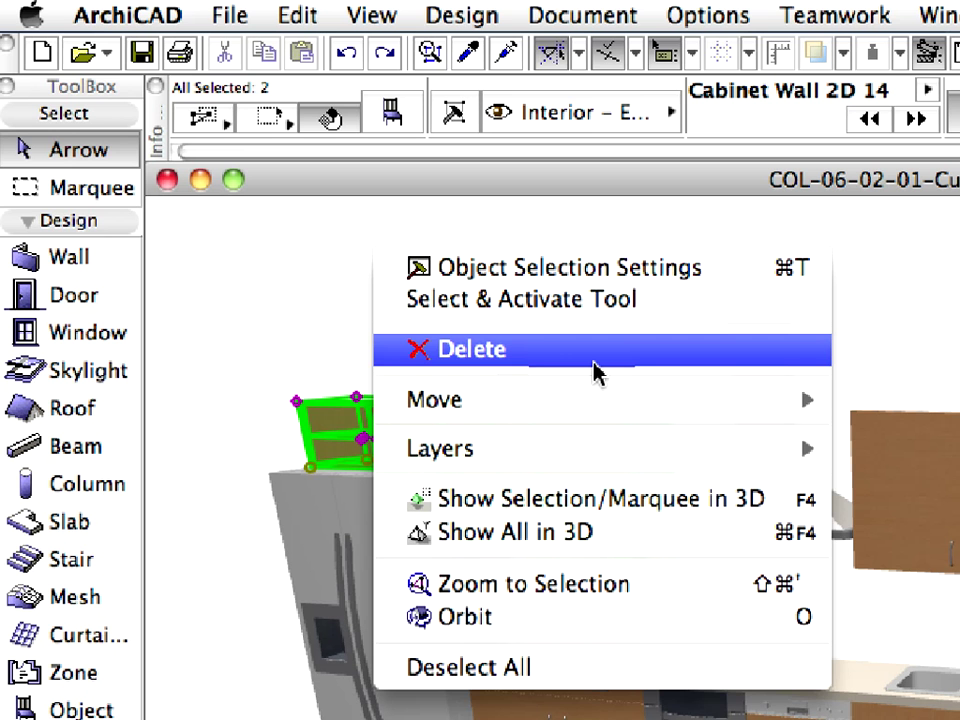
left_click(524, 369)
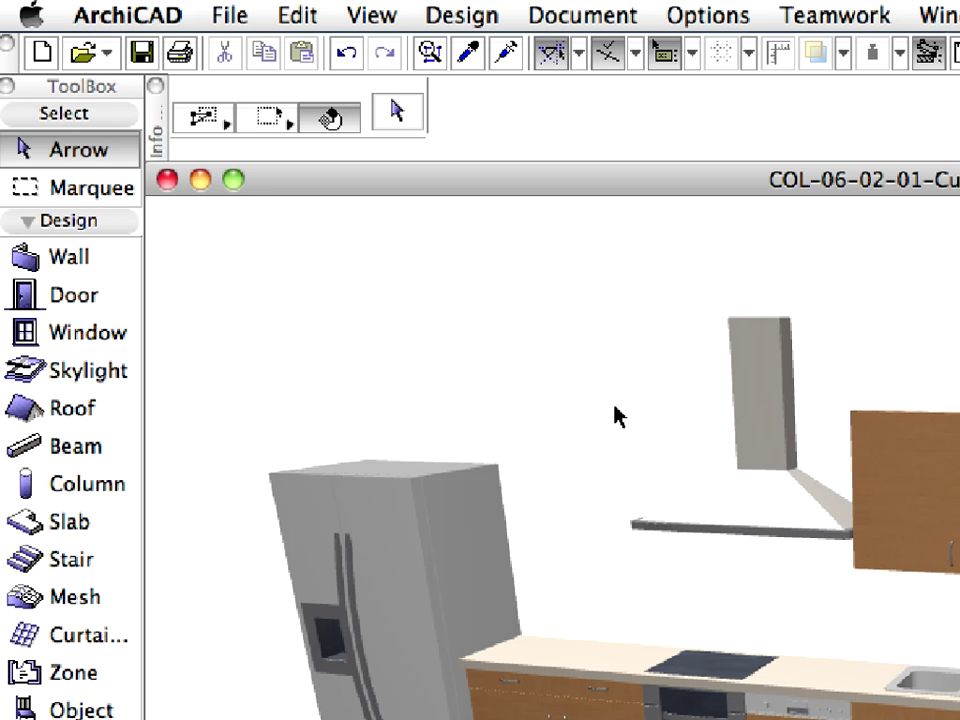
left_click(770, 478)
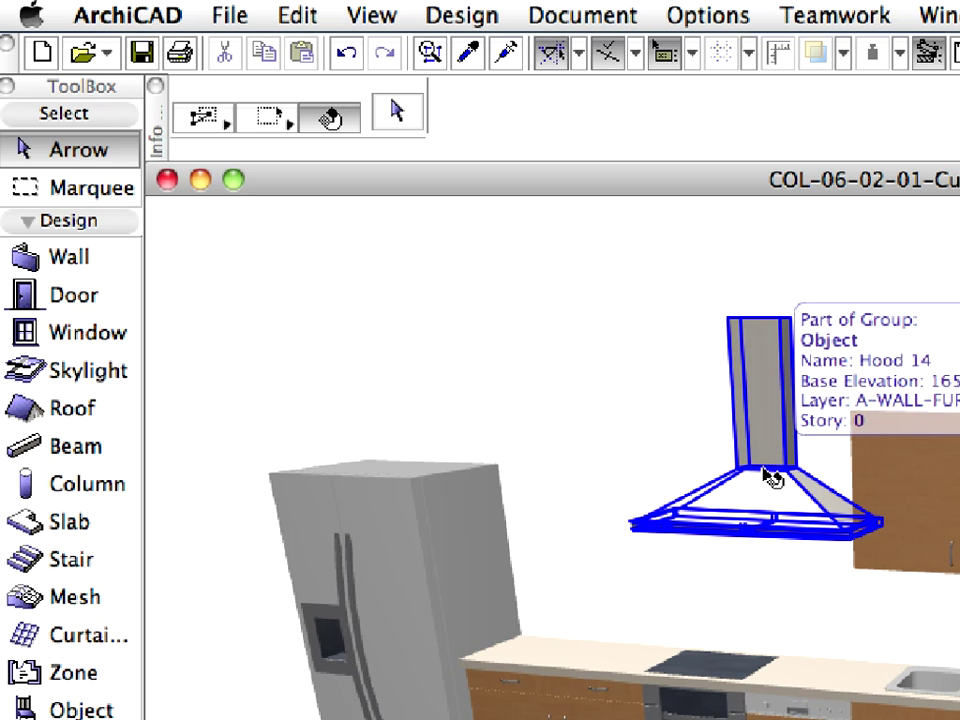
left_click(770, 478)
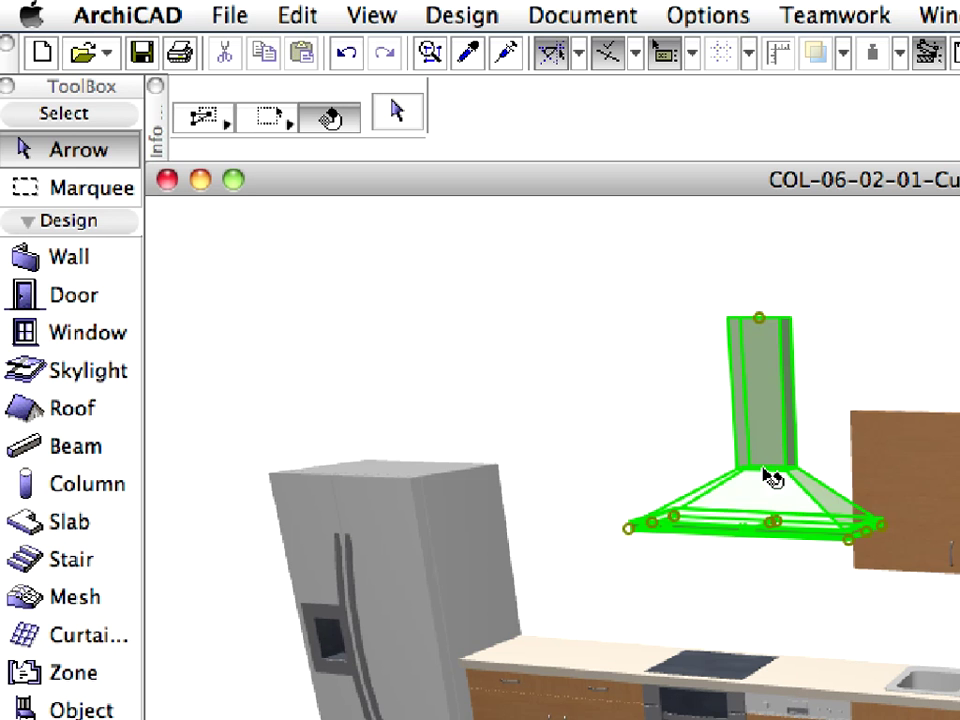
Set the selected hood's Type parameter from Hood 9 to Hood 1 in its Object Settings.
left_click(330, 120)
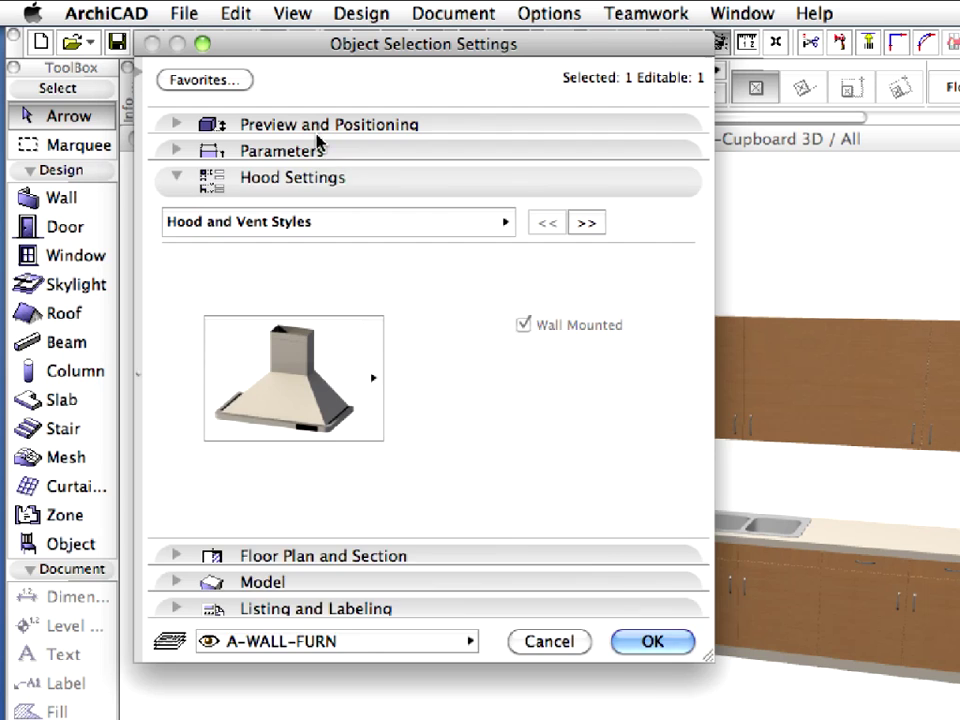
left_click(434, 236)
left_click(430, 203)
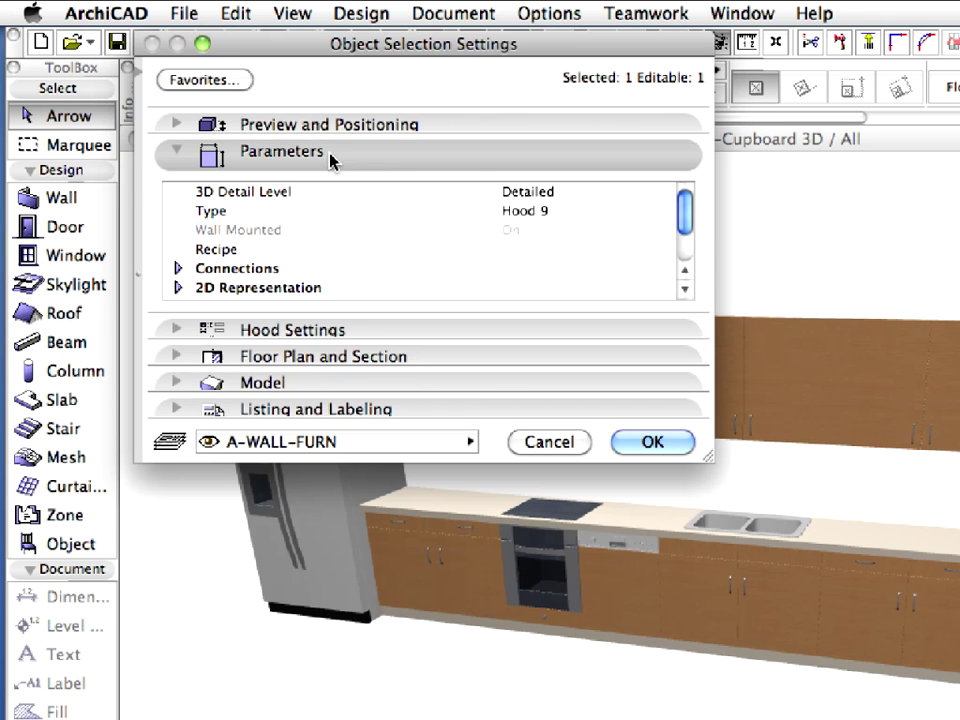
left_click(558, 215)
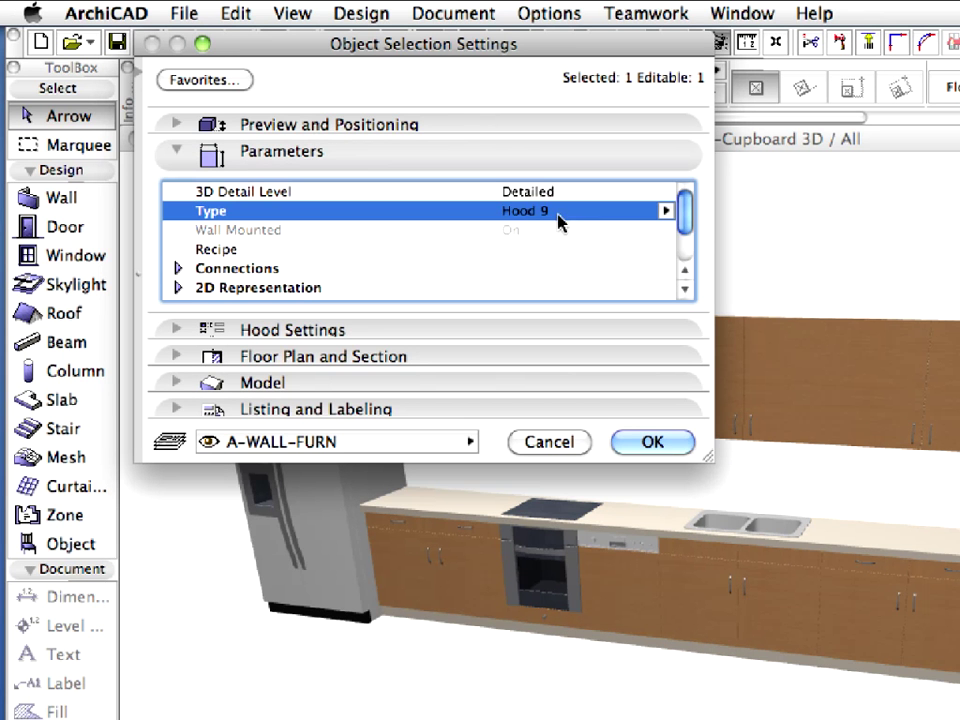
left_click(667, 214)
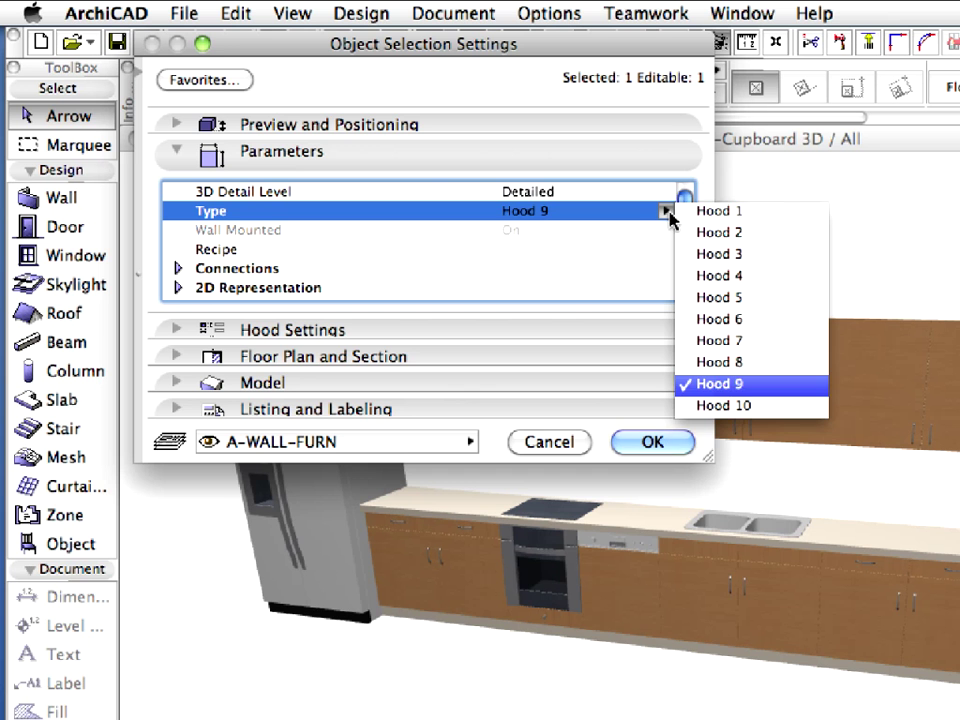
left_click(790, 219)
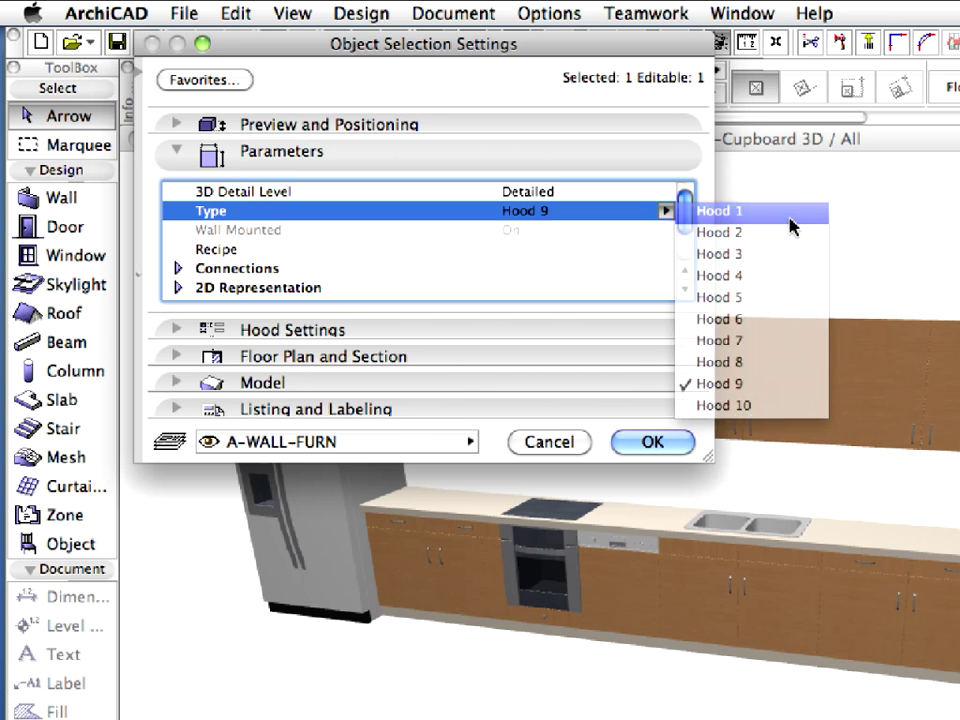
left_click(683, 452)
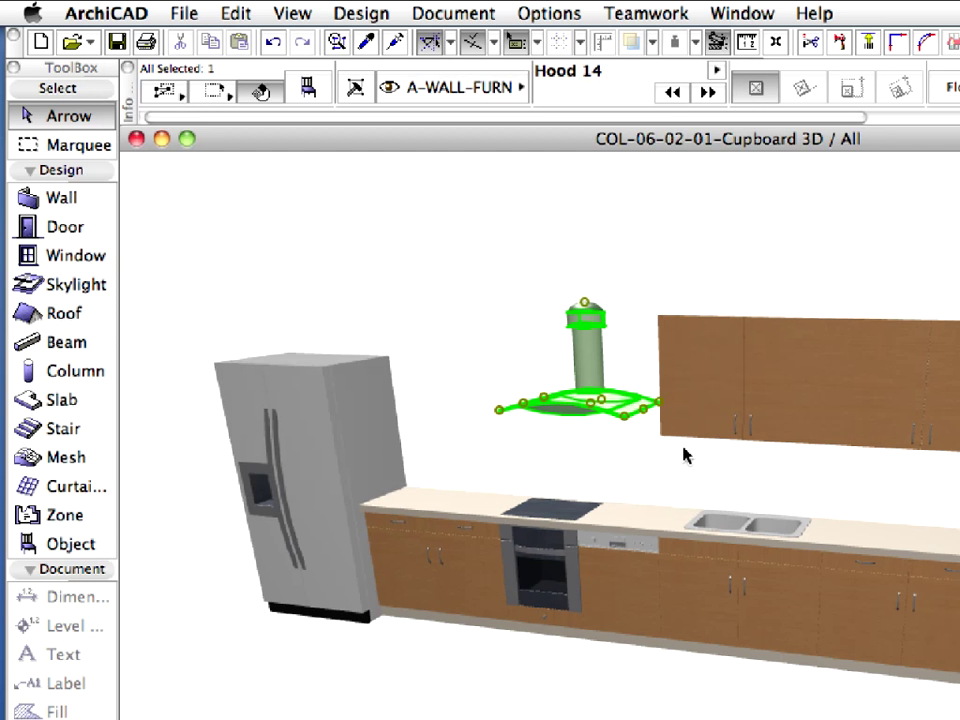
Drag the range hood left so it hangs directly above the cooktop, then deselect it.
left_click(588, 404)
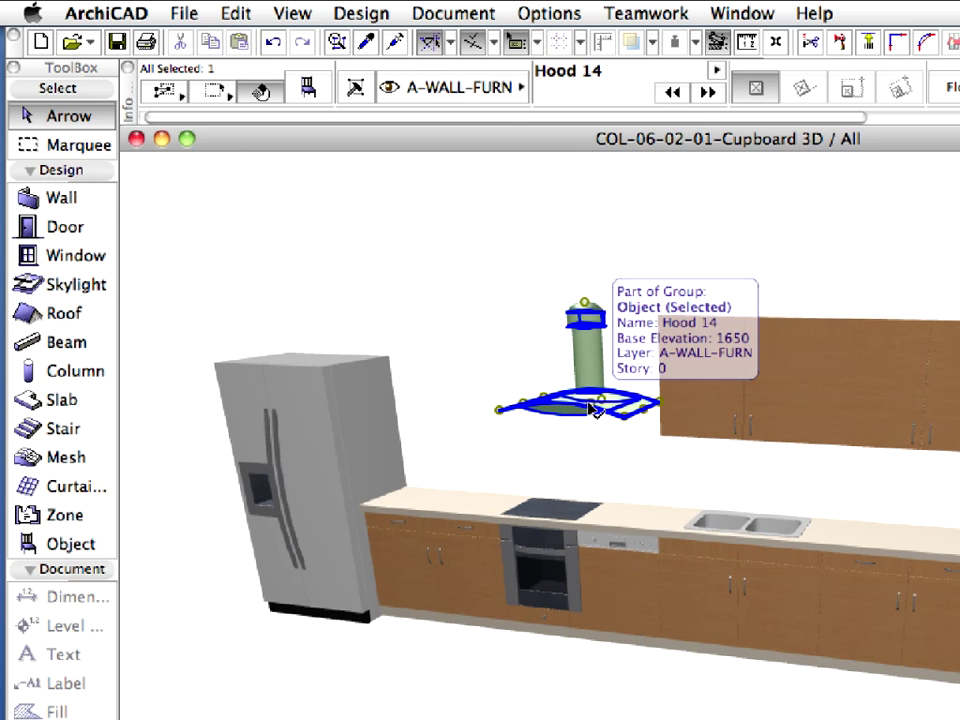
left_click(590, 405)
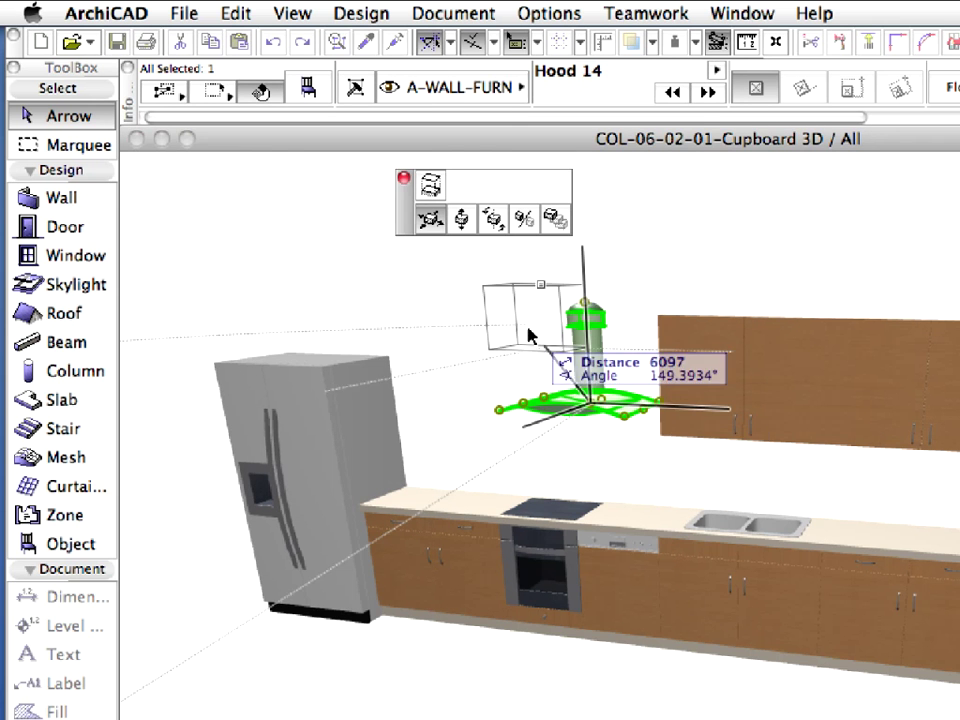
left_click(432, 222)
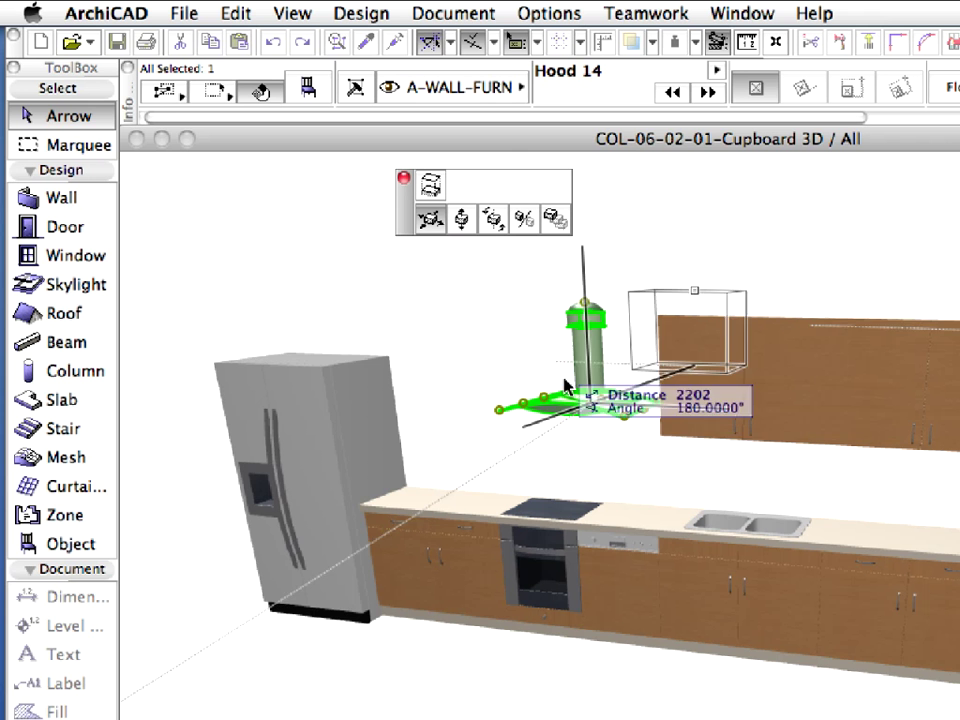
left_click(557, 515)
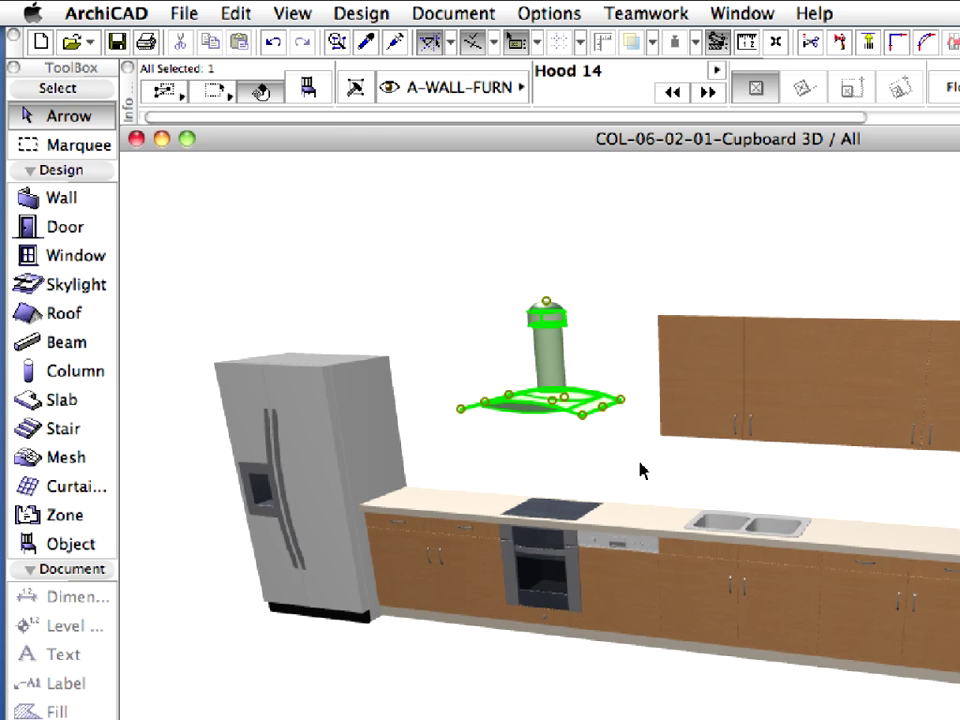
left_click(617, 293)
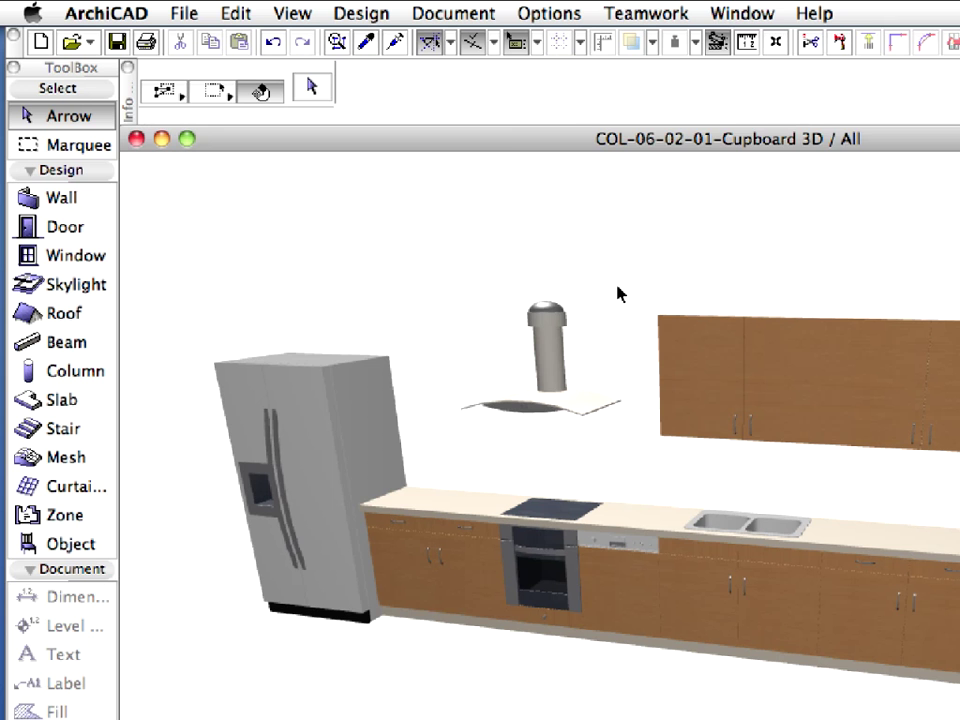
Return to the Floor Plan window, save the Cupboard module file, and quit ArchiCAD.
left_click(752, 12)
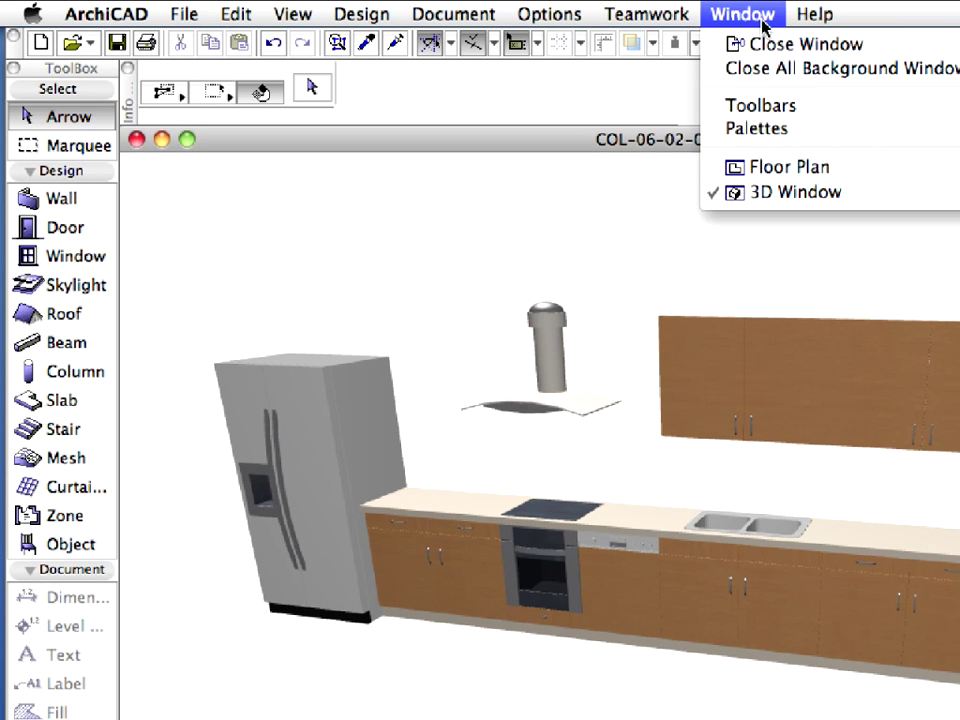
left_click(843, 172)
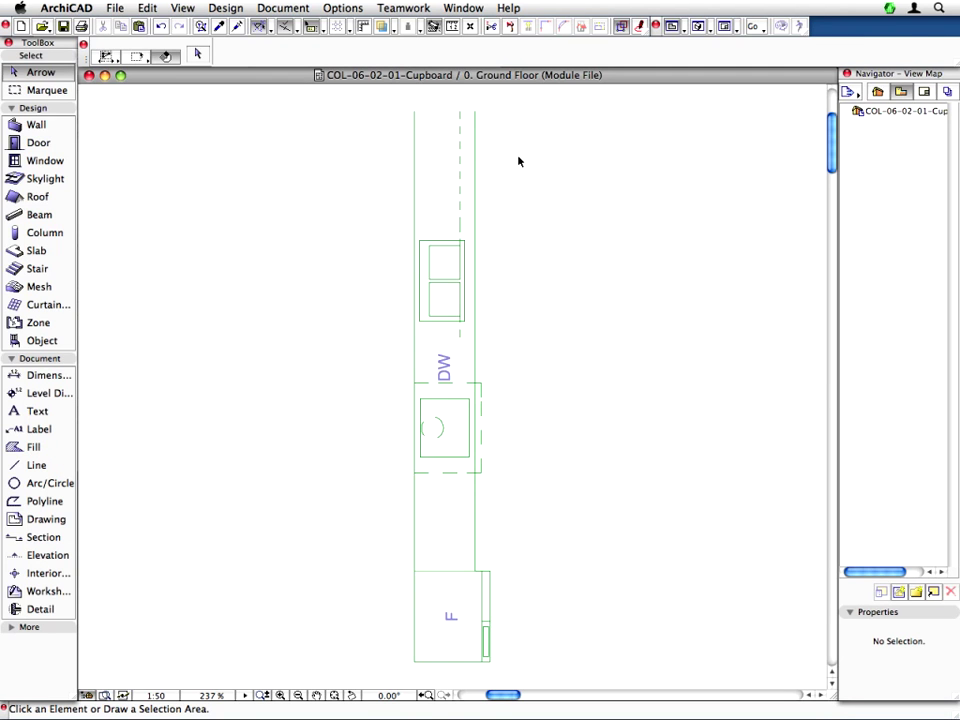
left_click(113, 9)
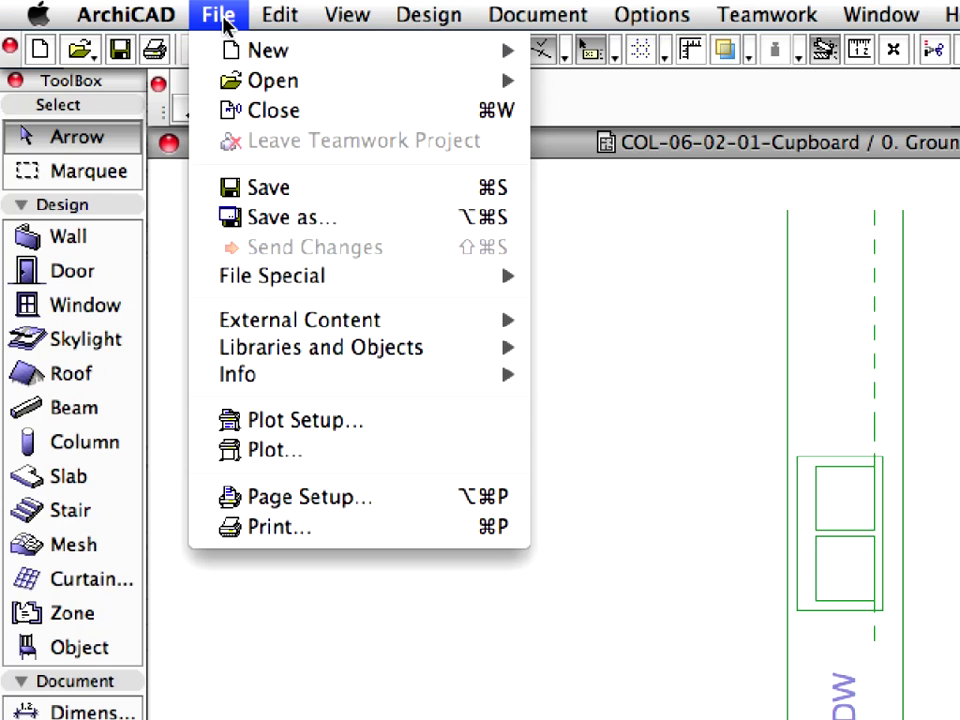
left_click(376, 190)
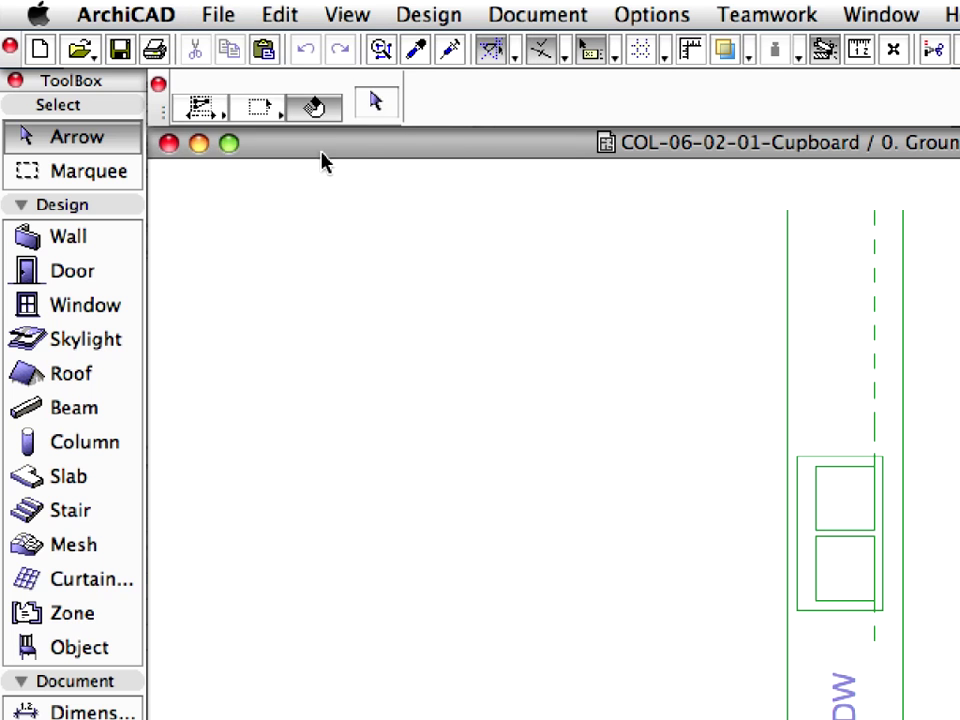
left_click(160, 12)
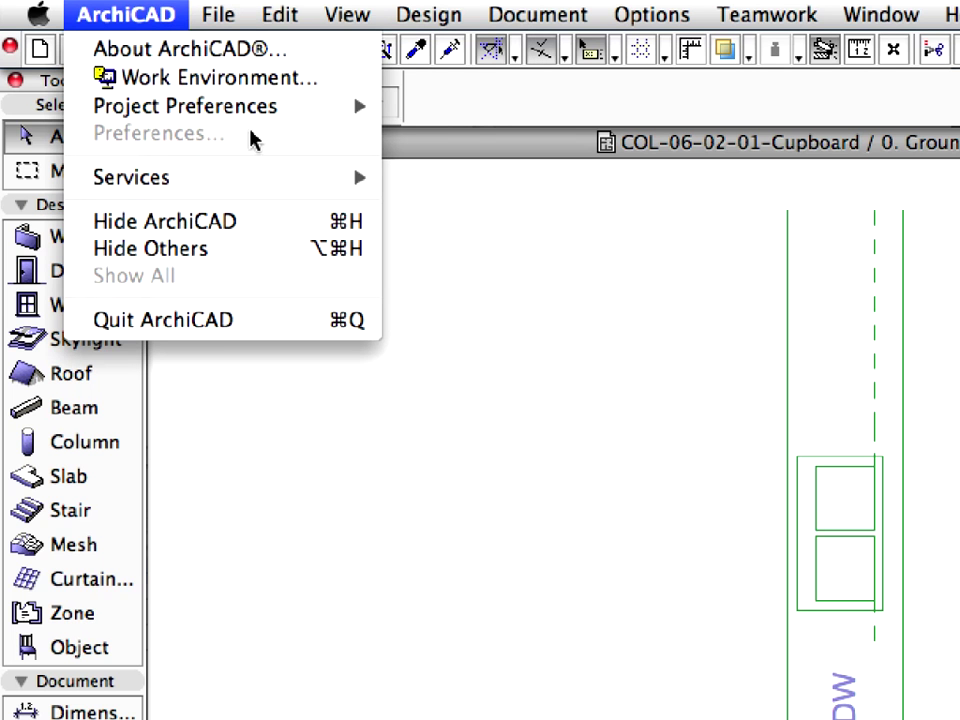
left_click(285, 323)
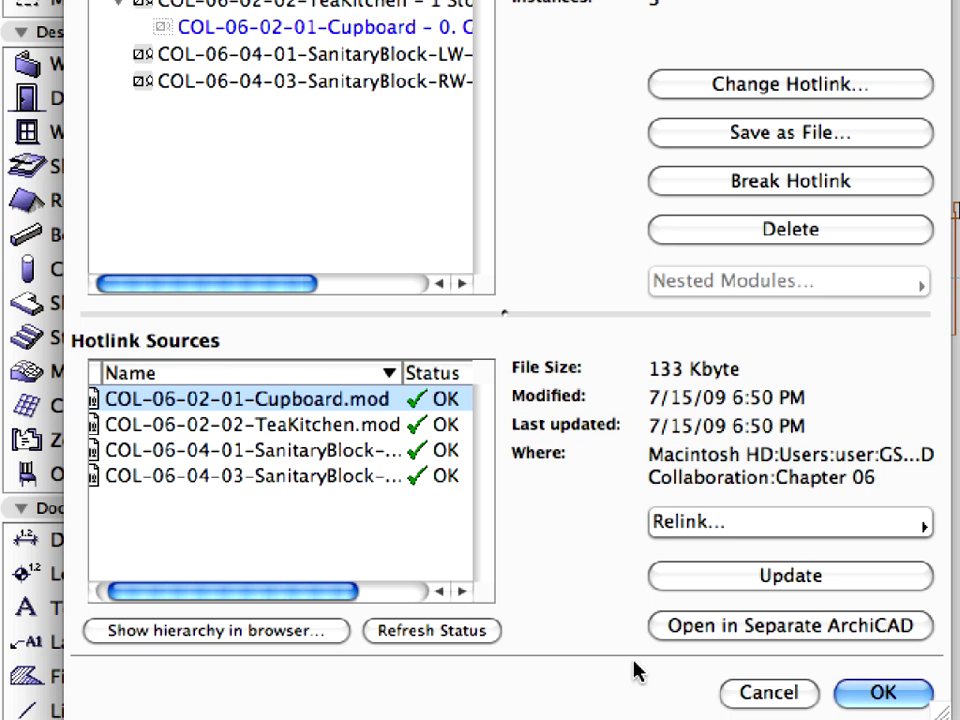
Refresh hotlink statuses and update the COL-06-02-01-Cupboard.mod source so every copy refreshes.
left_click(490, 641)
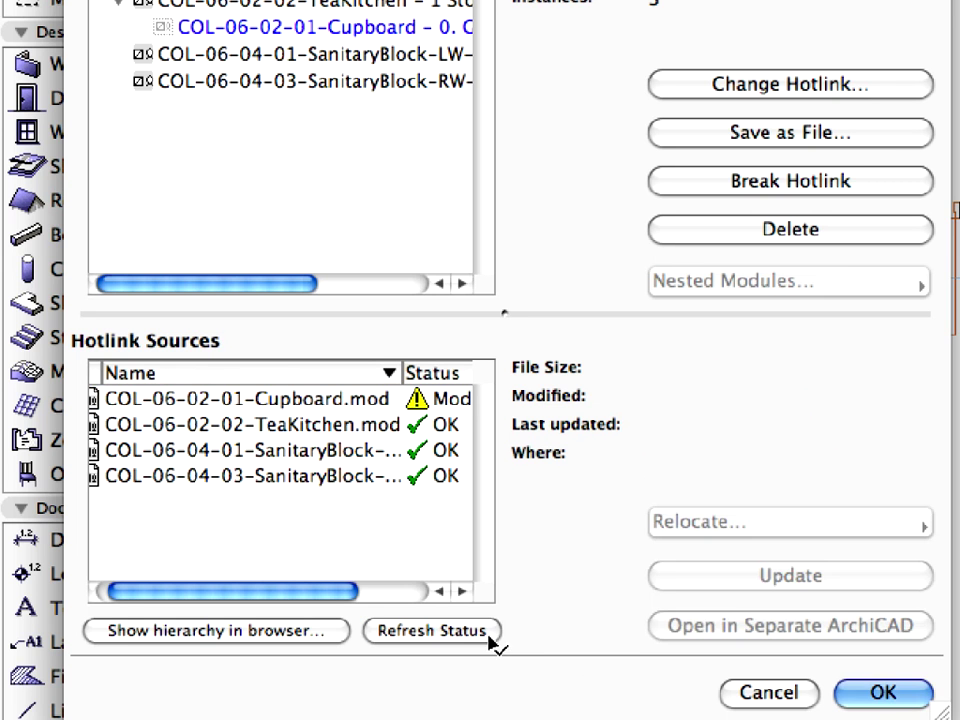
left_click_drag(325, 592, 413, 600)
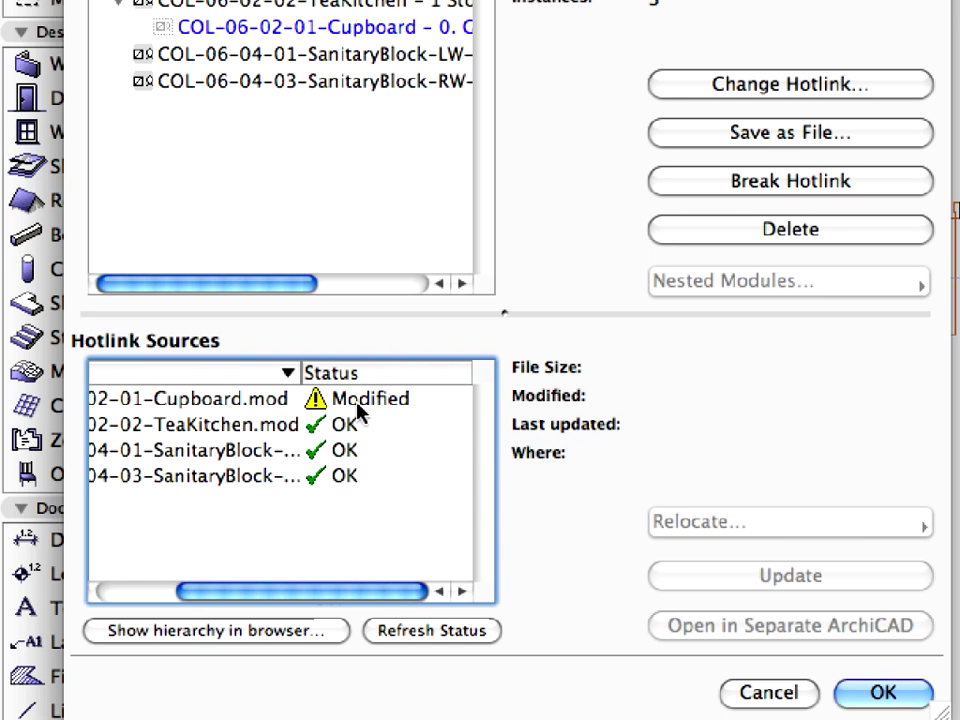
left_click(178, 401)
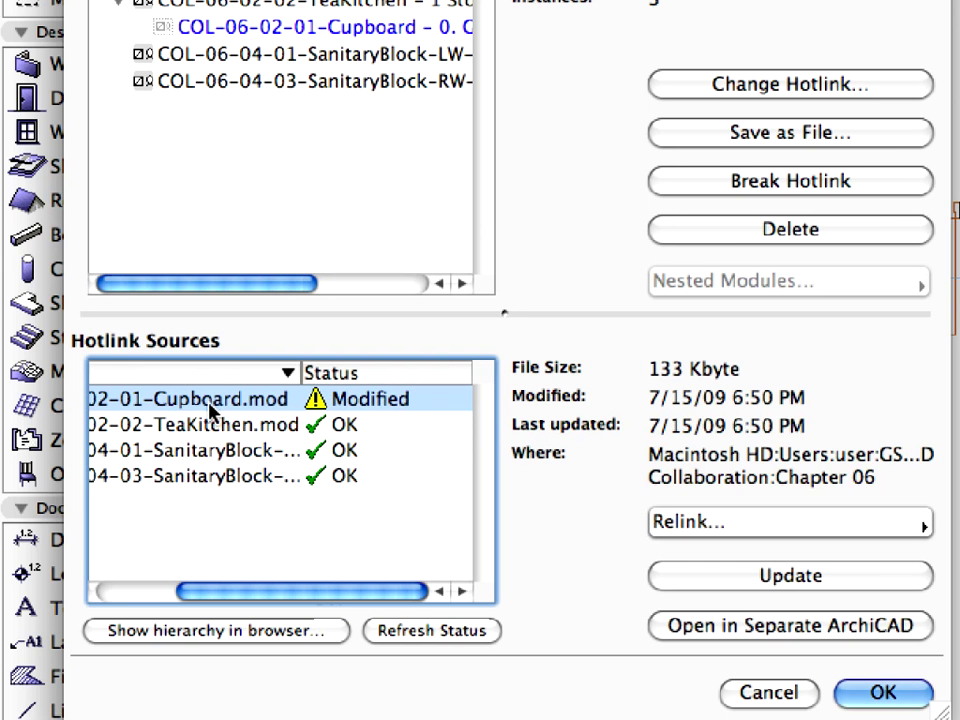
left_click(868, 584)
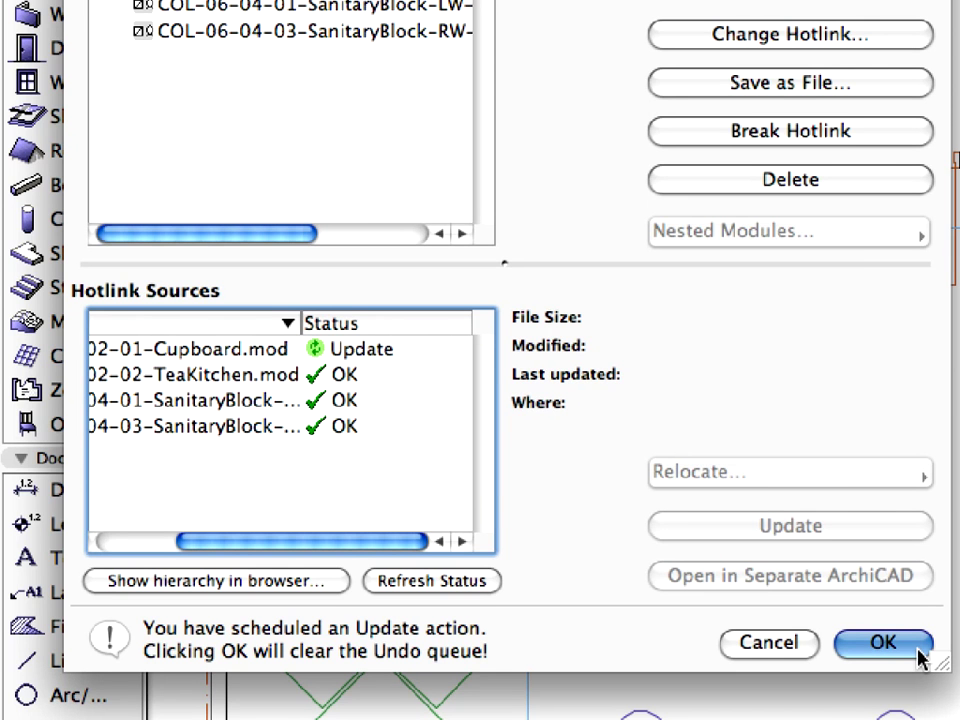
left_click(918, 655)
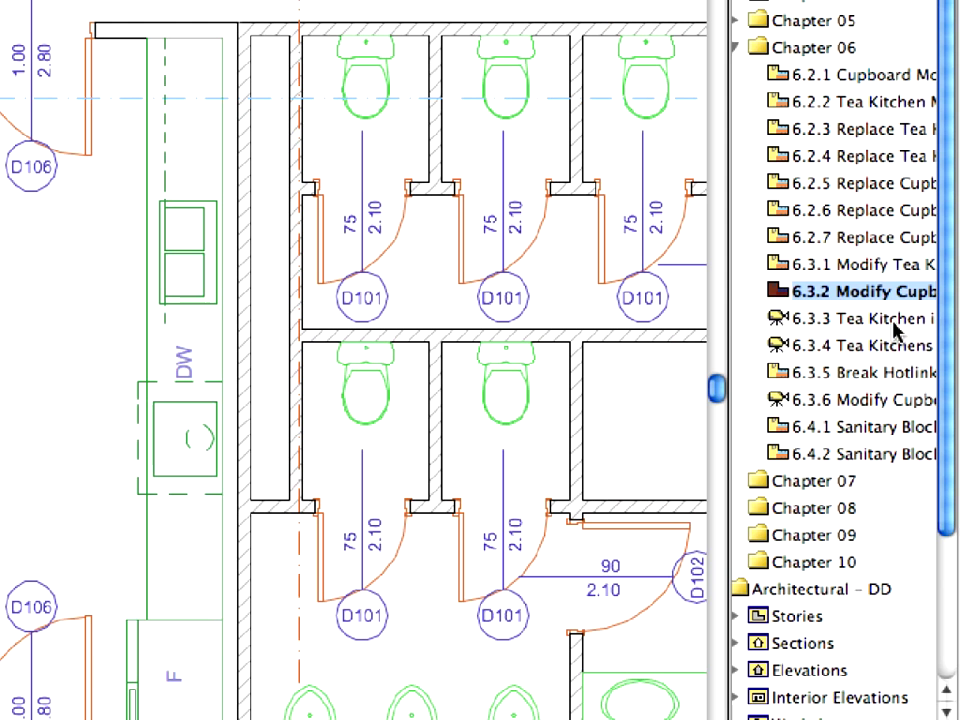
Open the saved views 6.3.3 Tea Kitchen in Right Wing and 6.3.4 Tea Kitchens in Left Wing.
double_click(830, 320)
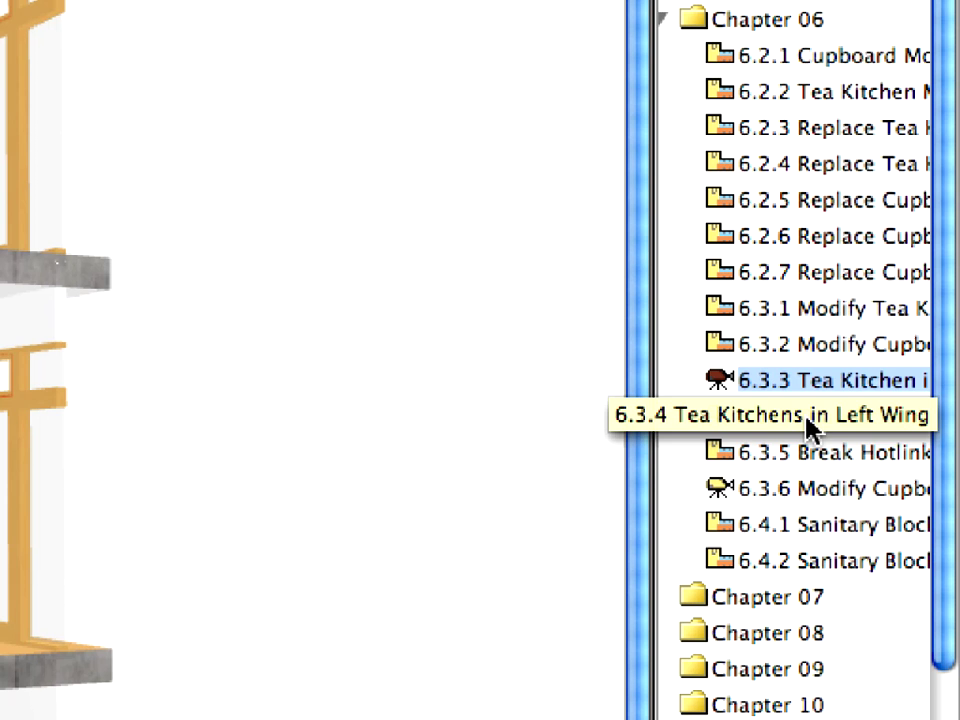
double_click(806, 418)
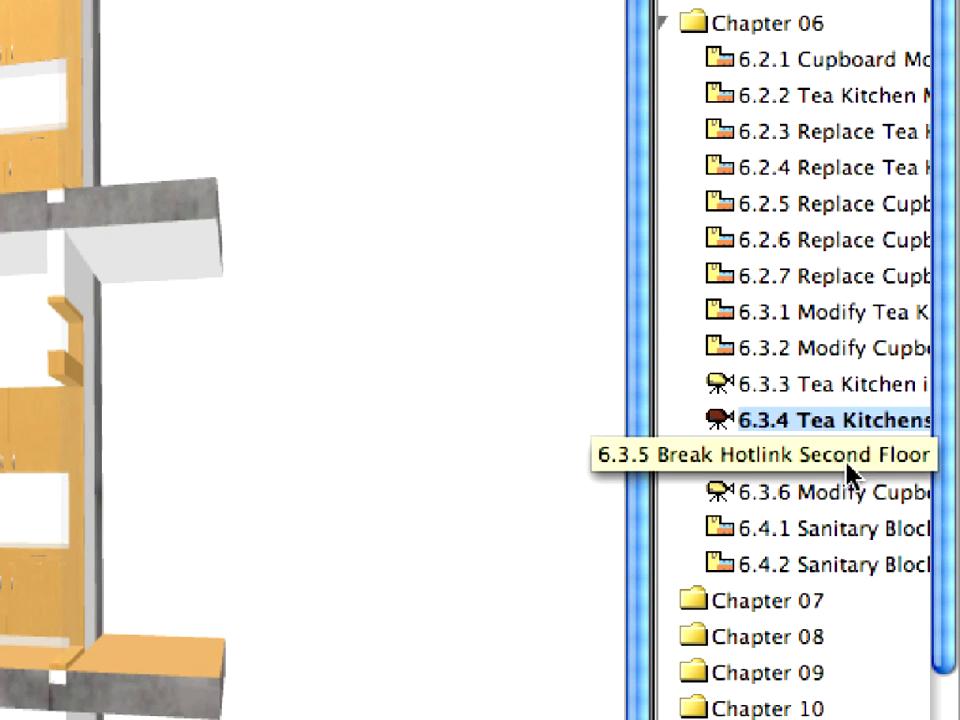
Open view 6.3.5 and break the second-floor cupboard module's hotlink in Hotlinked Module Settings.
double_click(722, 458)
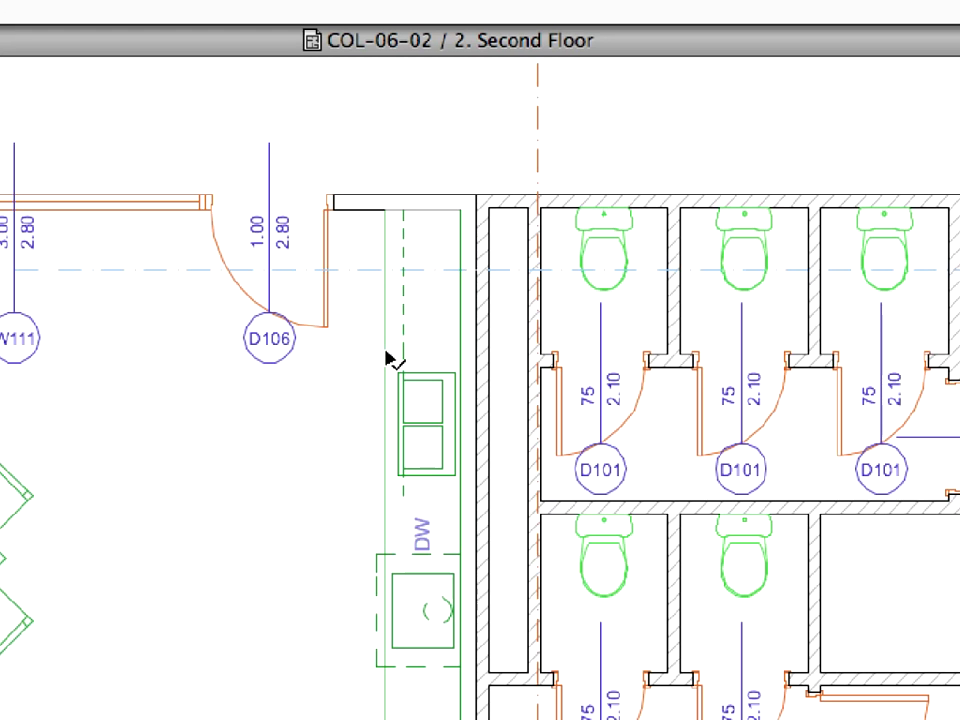
mouse_move(525, 279)
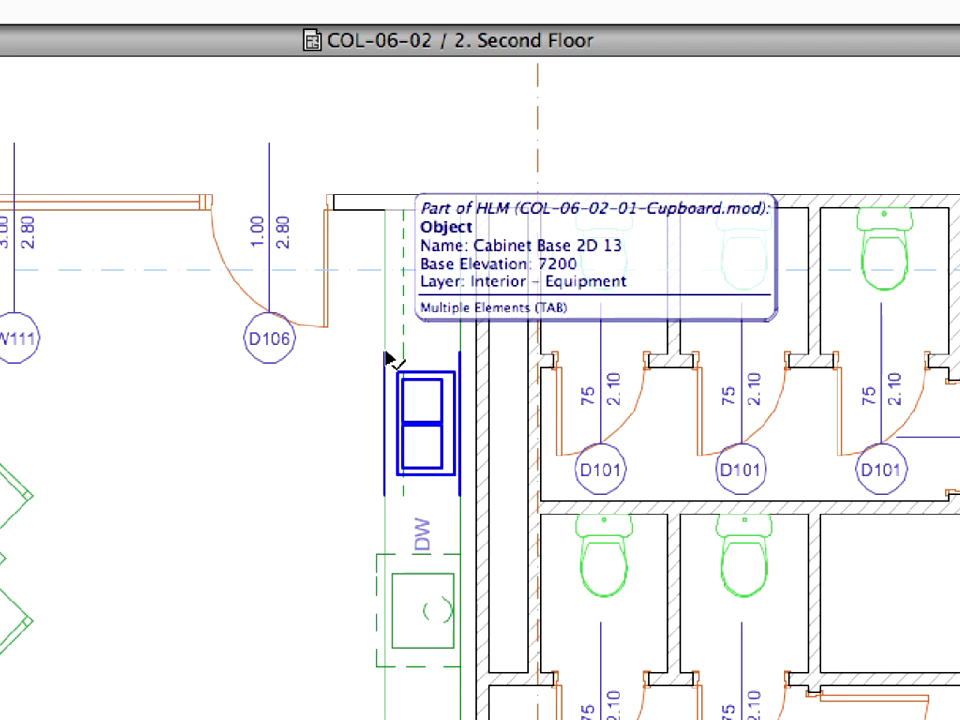
right_click(388, 358)
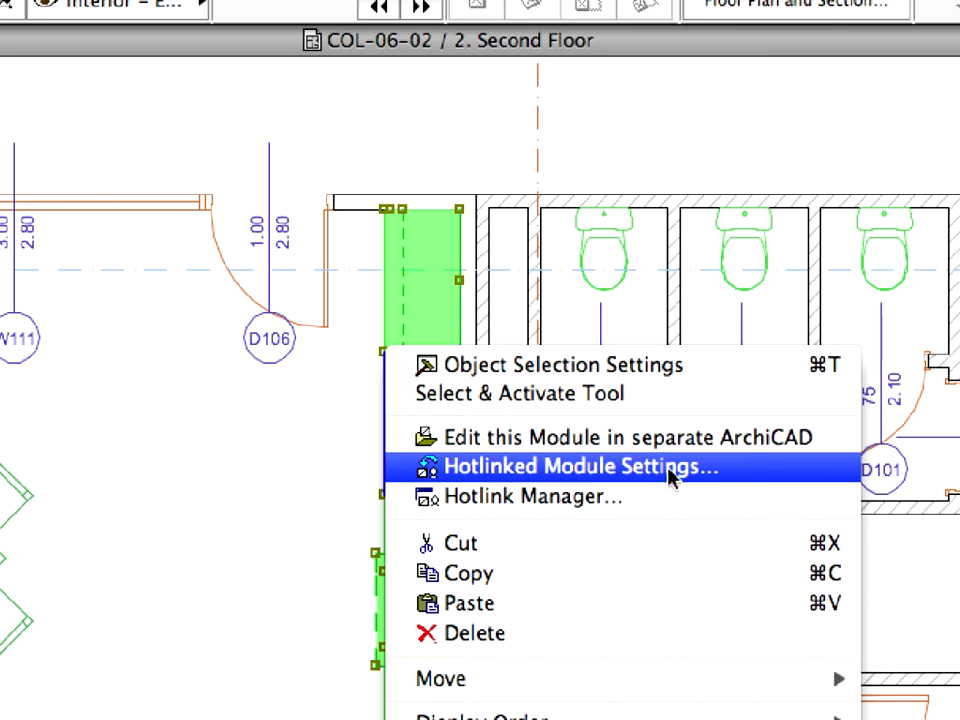
left_click(762, 480)
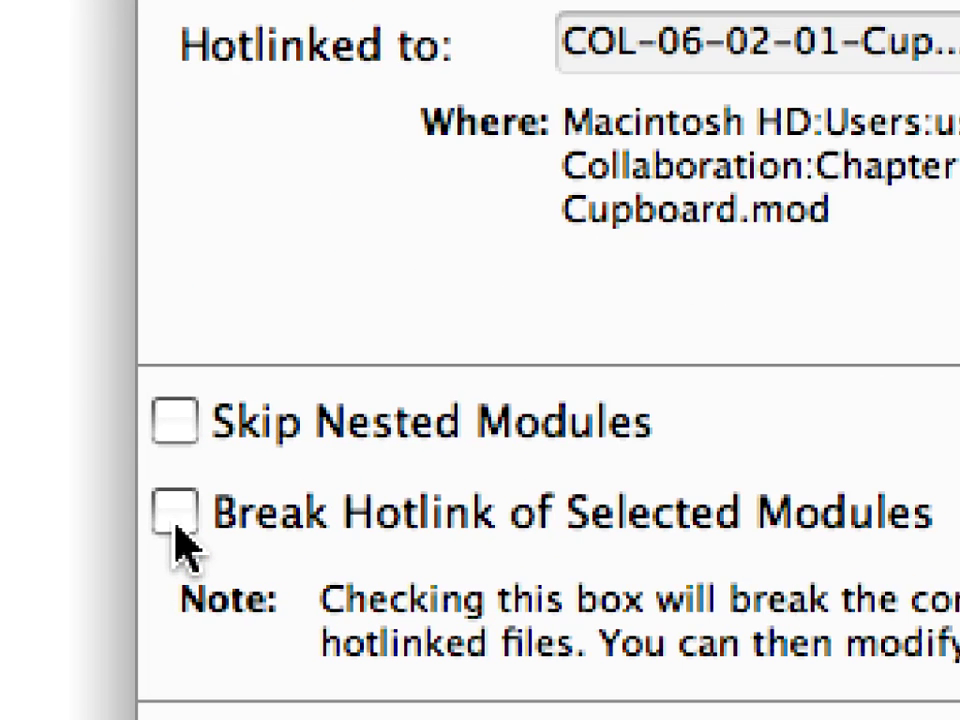
left_click(178, 525)
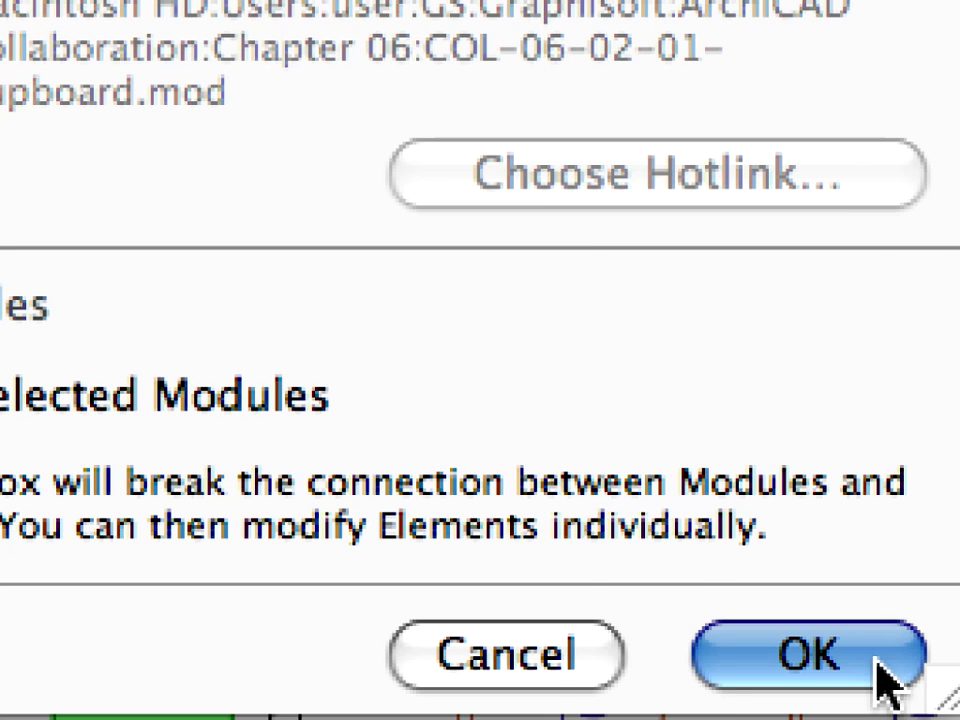
left_click(877, 660)
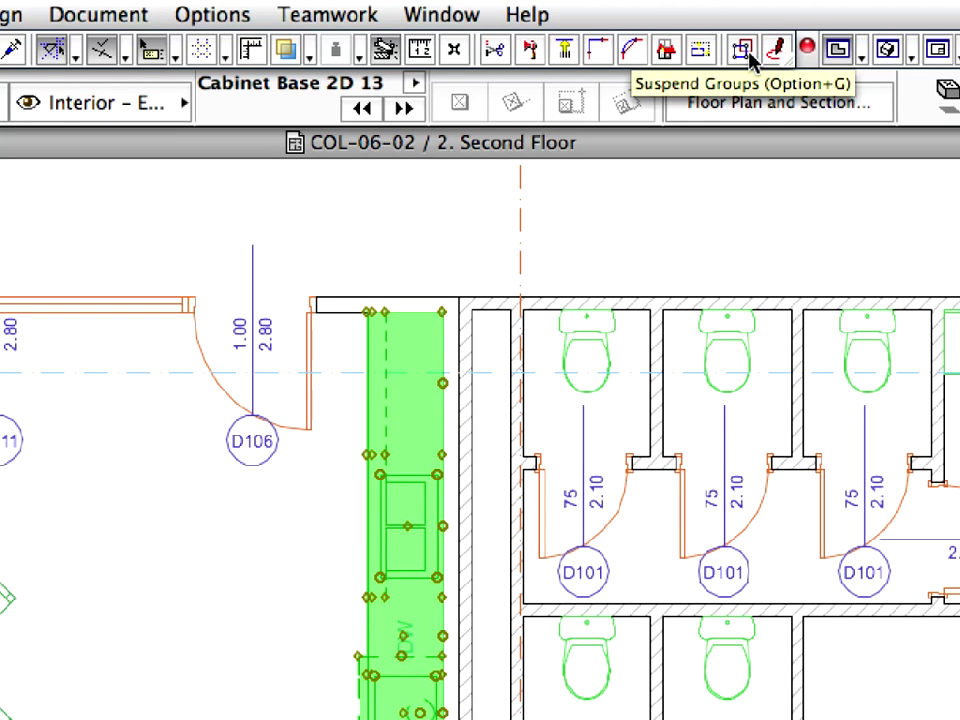
With groups suspended, open view 6.3.6 Modify Cupbord on 2.Floor and delete the cooktop's range hood.
left_click(746, 52)
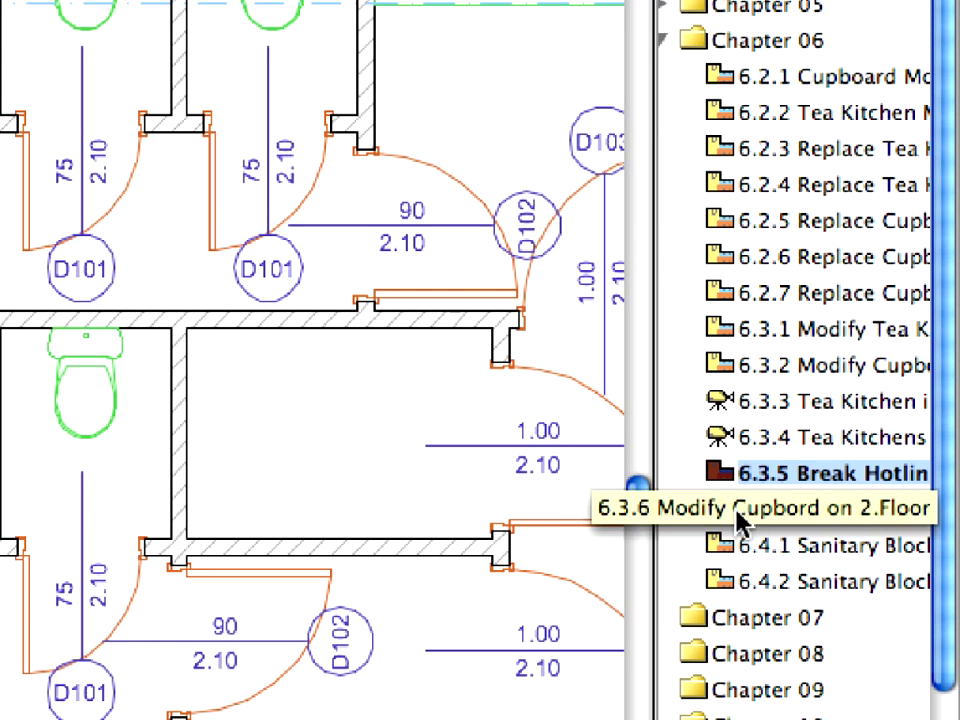
double_click(736, 512)
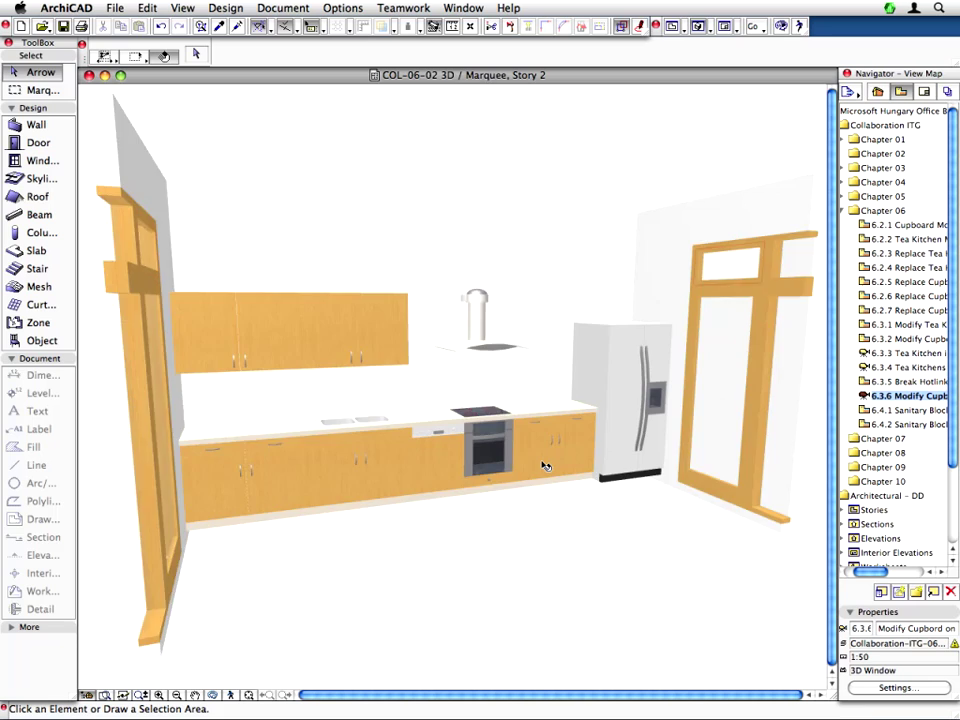
scroll(545, 466, "up", 5)
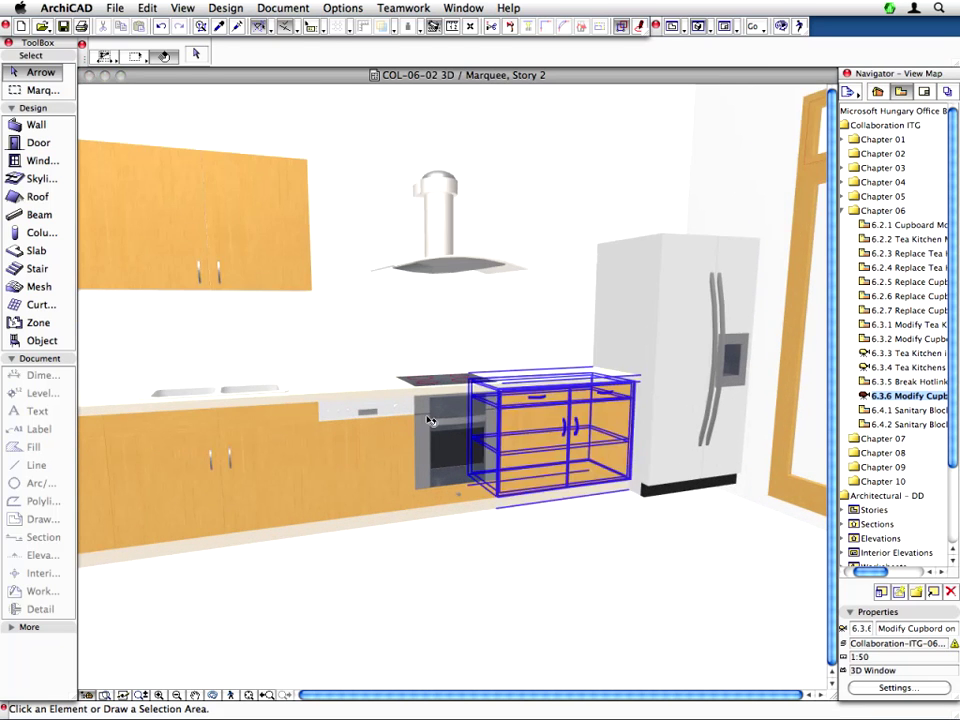
left_click(450, 171)
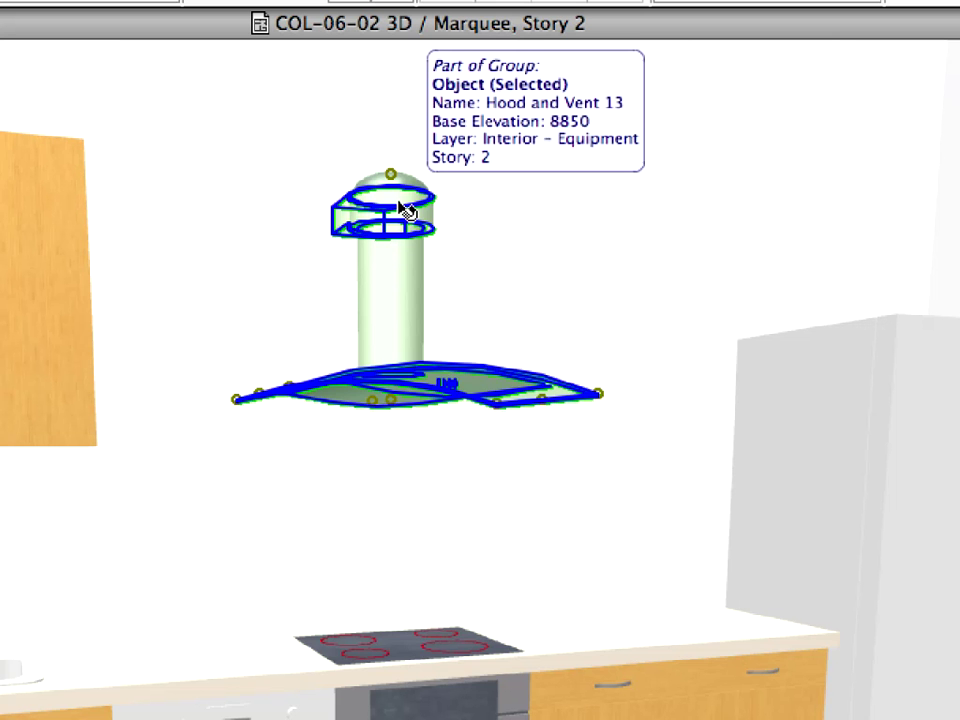
right_click(405, 208)
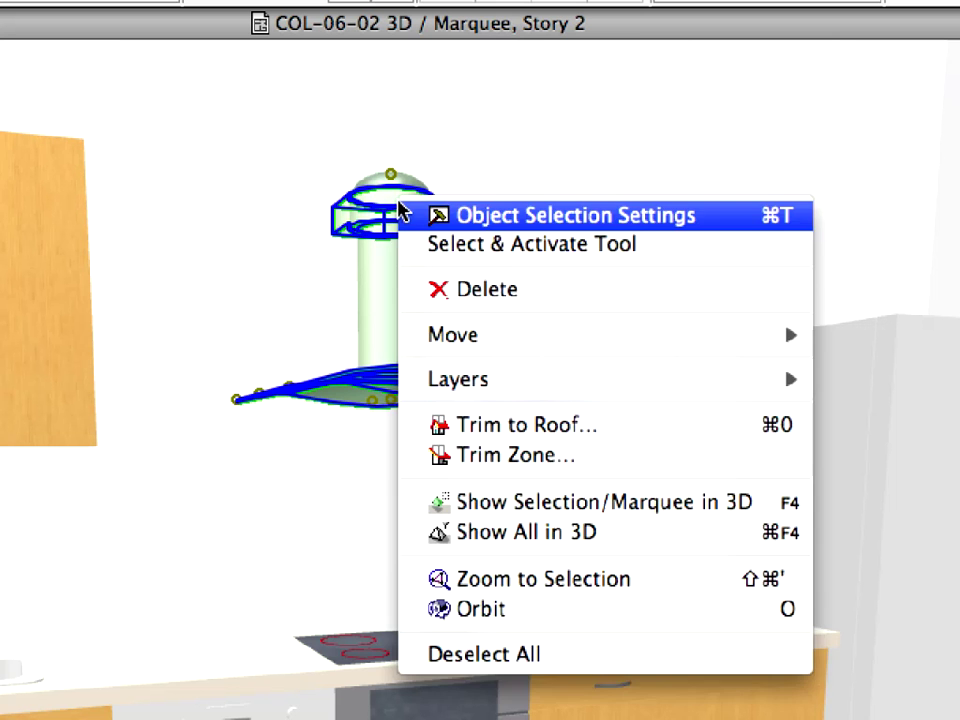
left_click(630, 293)
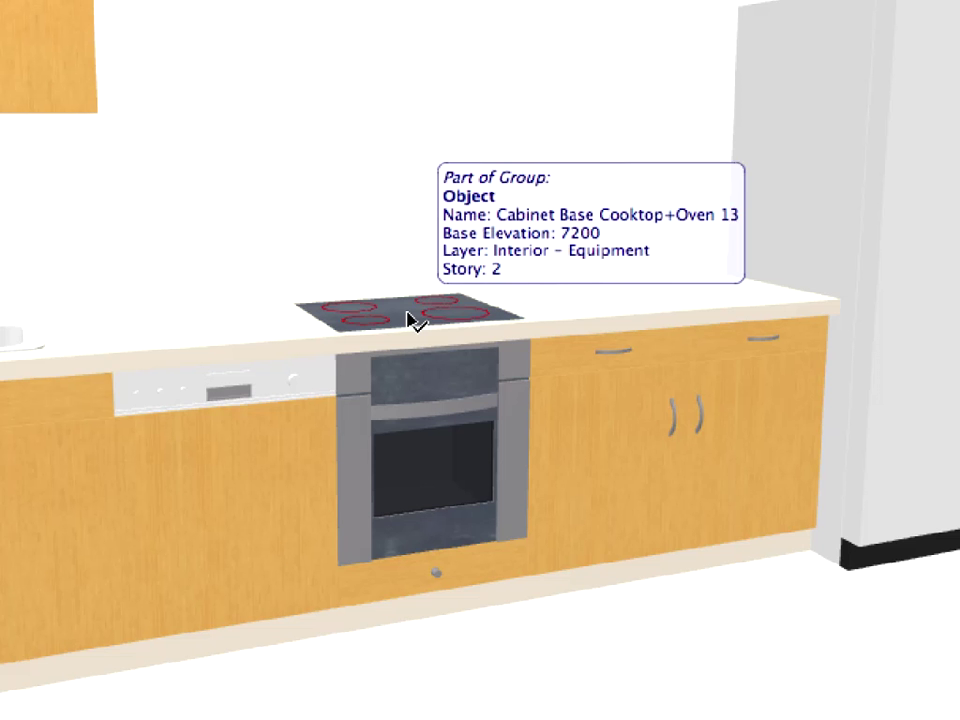
Swap the Cooktop+Oven cabinet for Cabinet Base-MultiDrawer 13 with Panels,Knob knob set to Style 4.
left_click(406, 315)
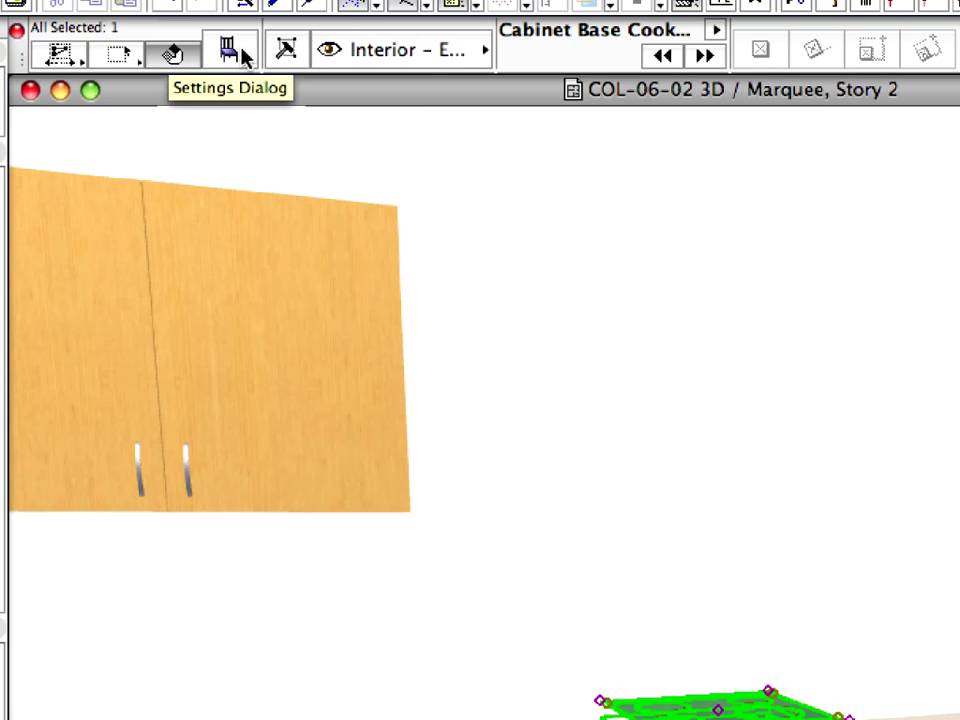
left_click(240, 54)
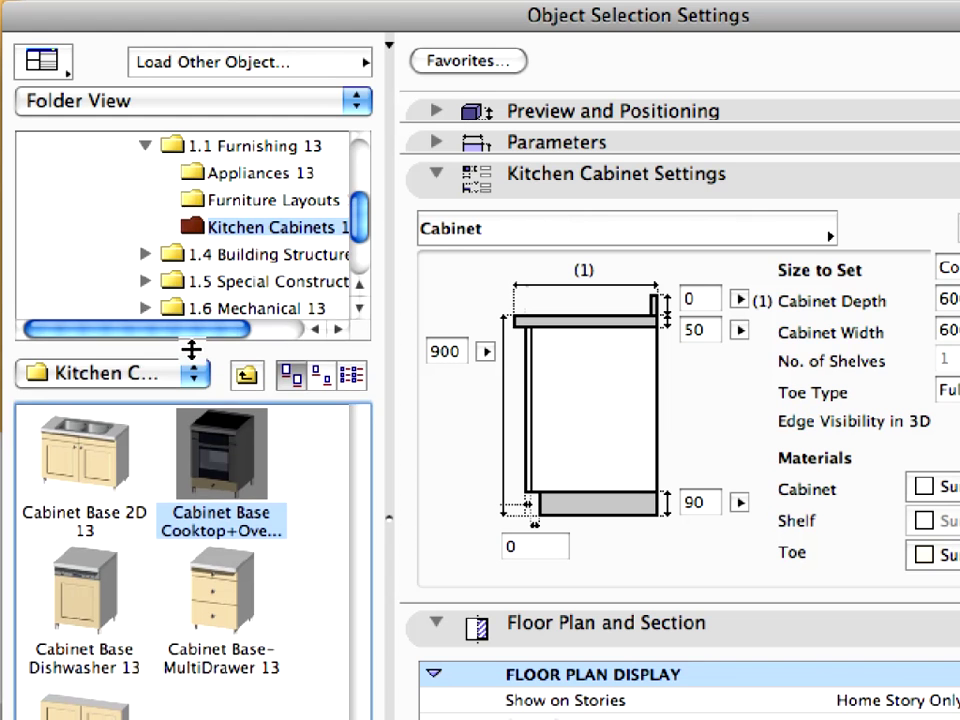
left_click_drag(191, 317, 196, 276)
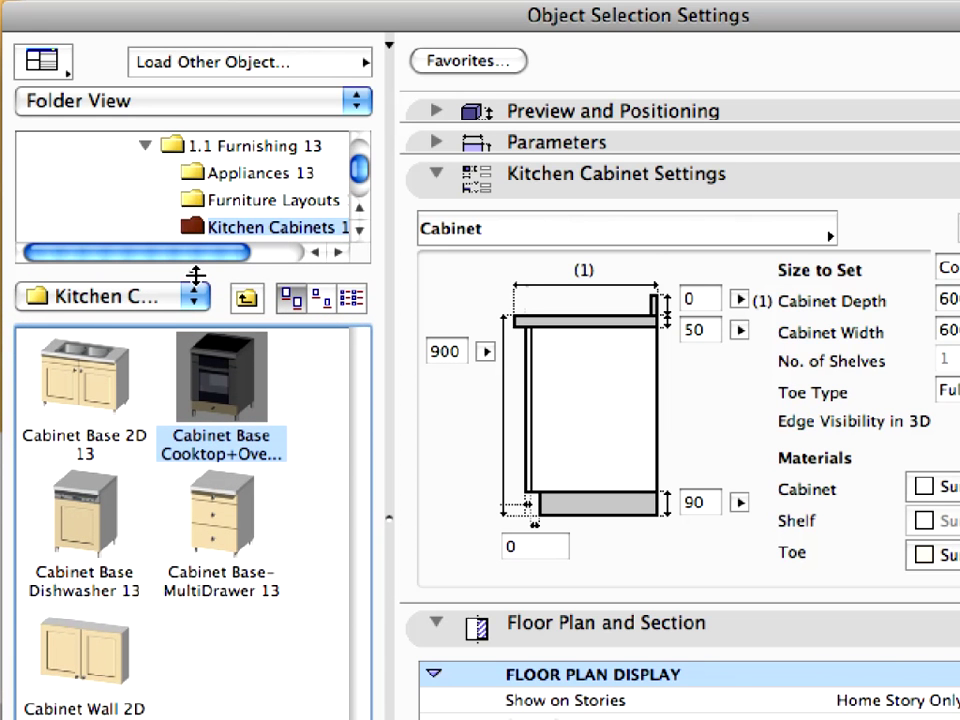
left_click(224, 517)
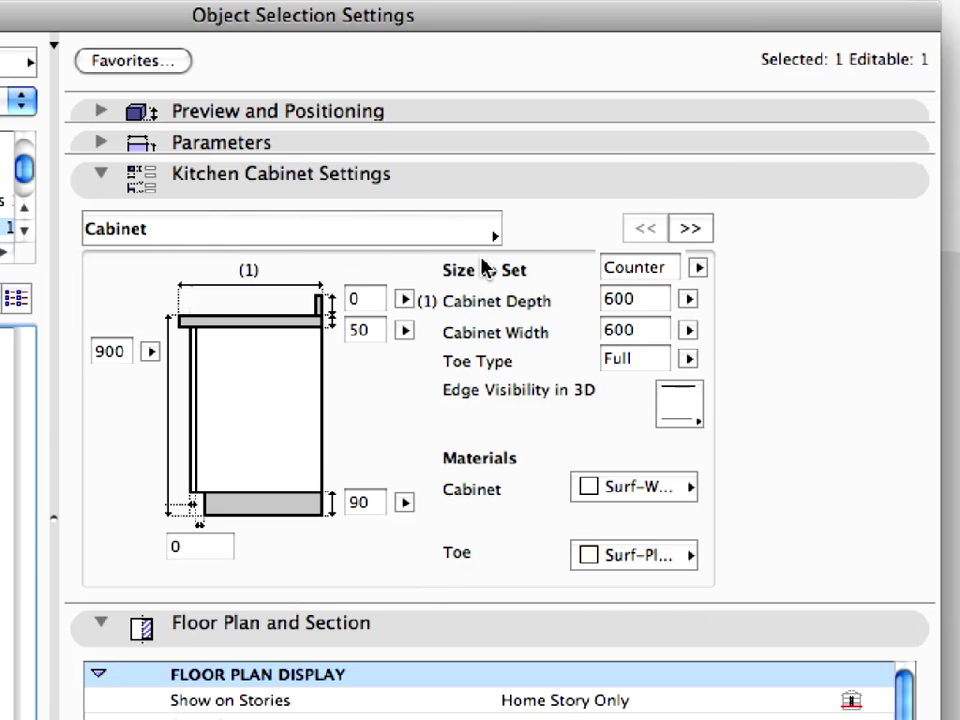
left_click(812, 238)
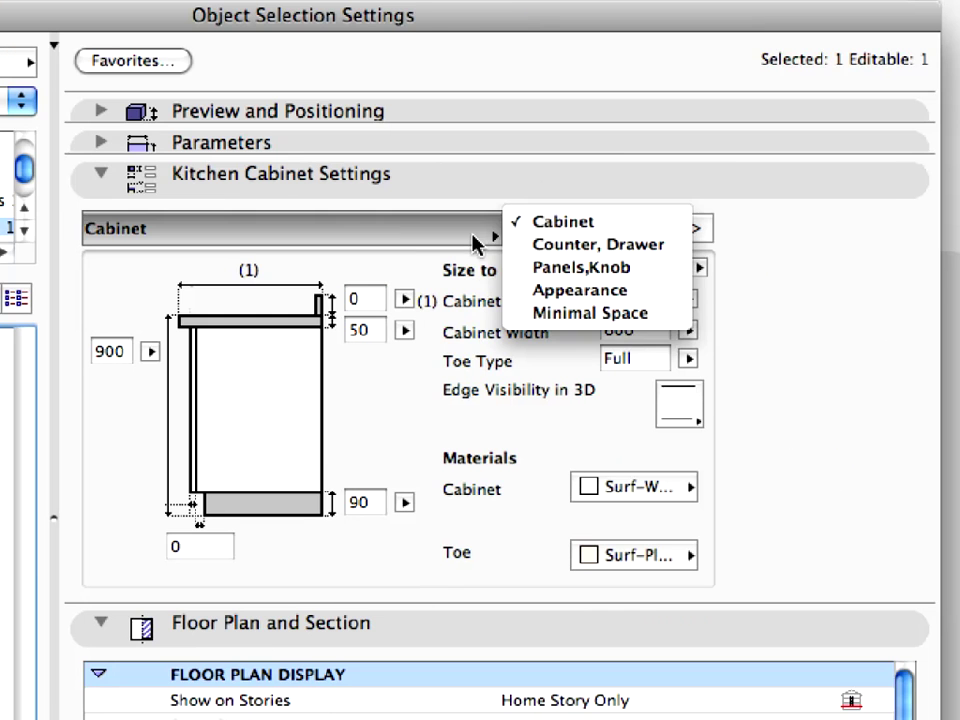
left_click(668, 272)
left_click(611, 386)
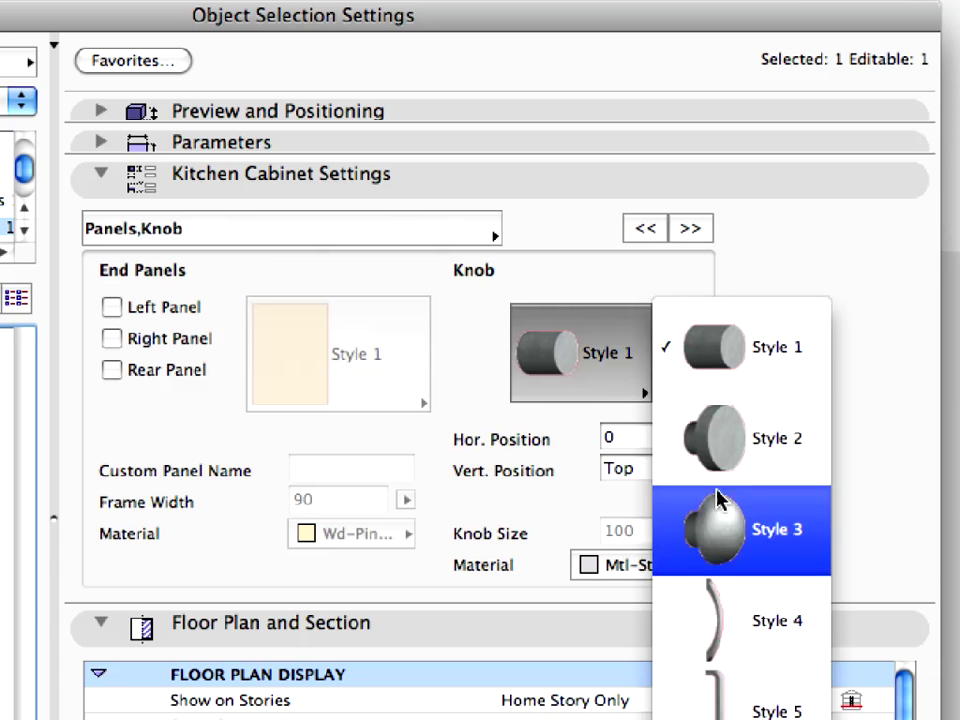
left_click(808, 640)
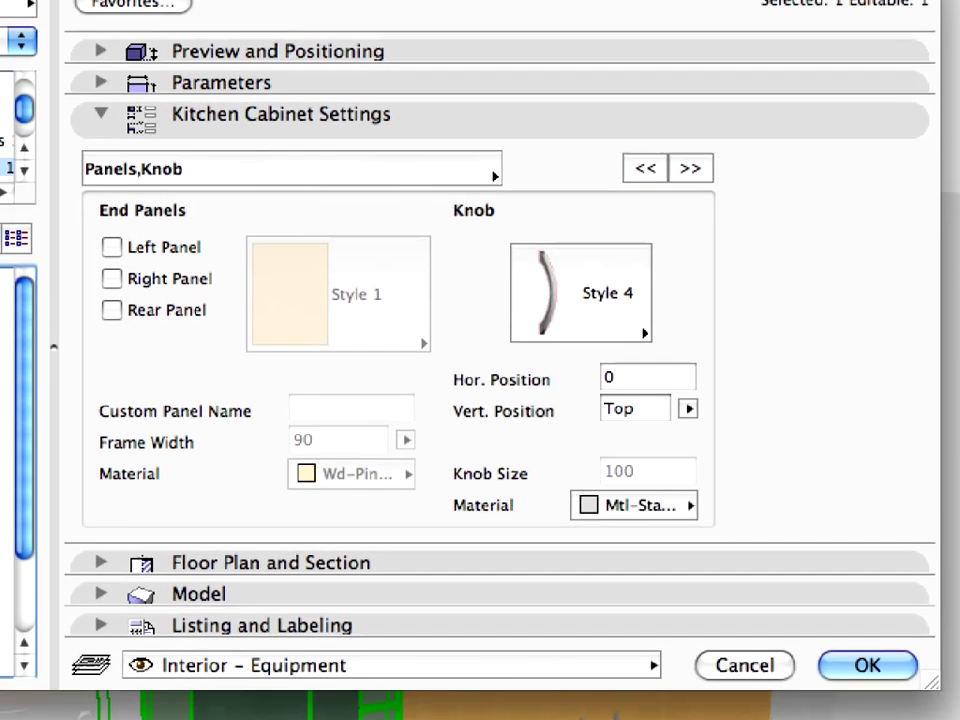
left_click(890, 673)
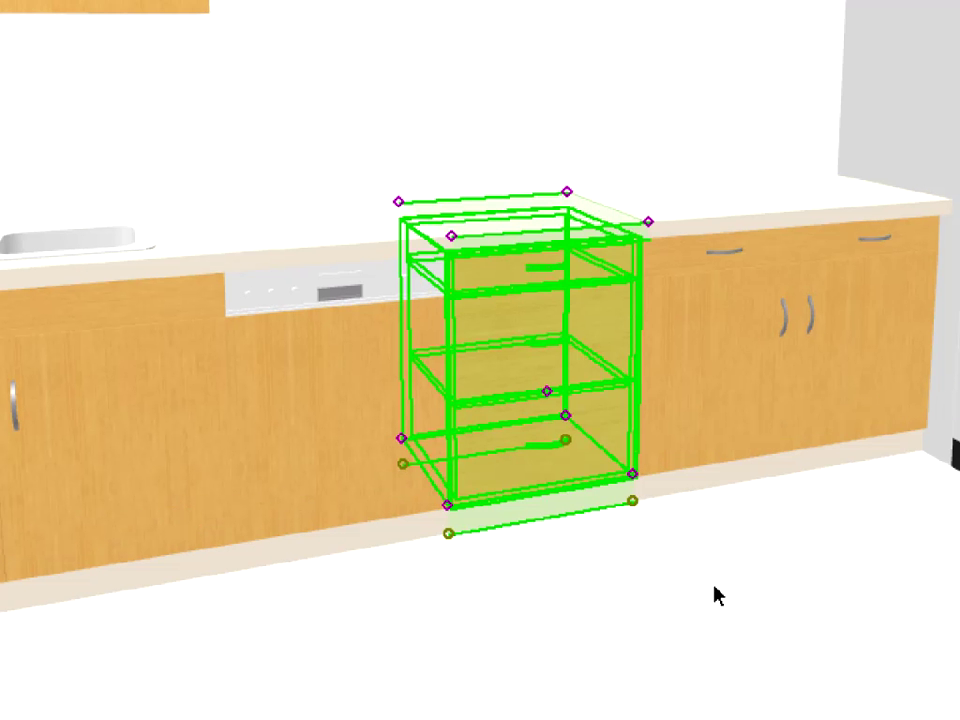
Deselect the drawer cabinet and open the saved 3D view '6.3.6 Modify Cupbord on 2.Floor'.
left_click(713, 594)
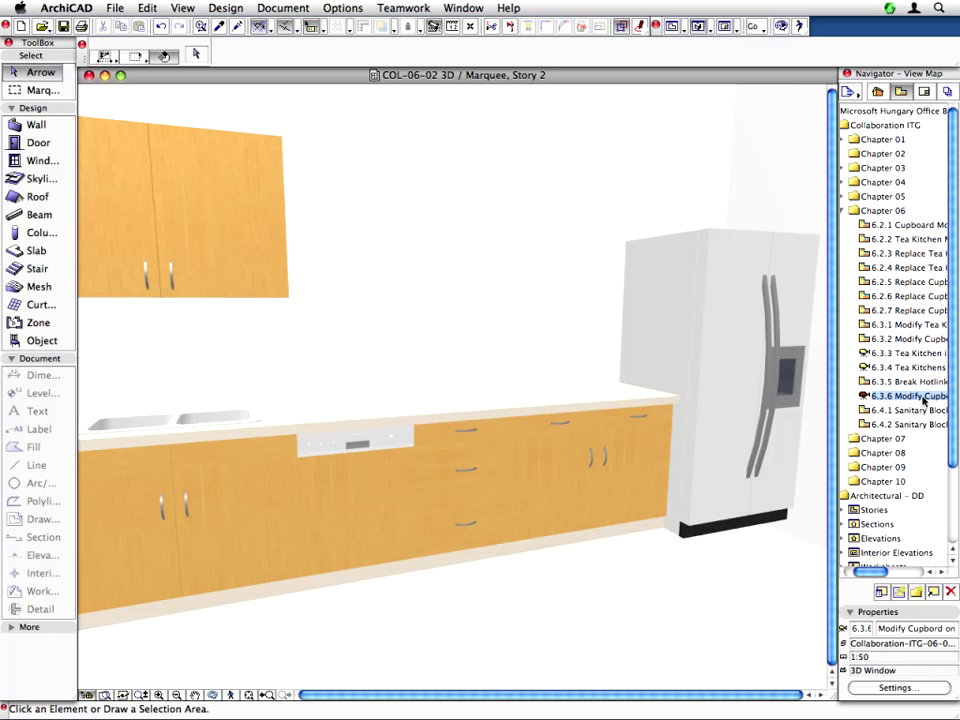
double_click(905, 396)
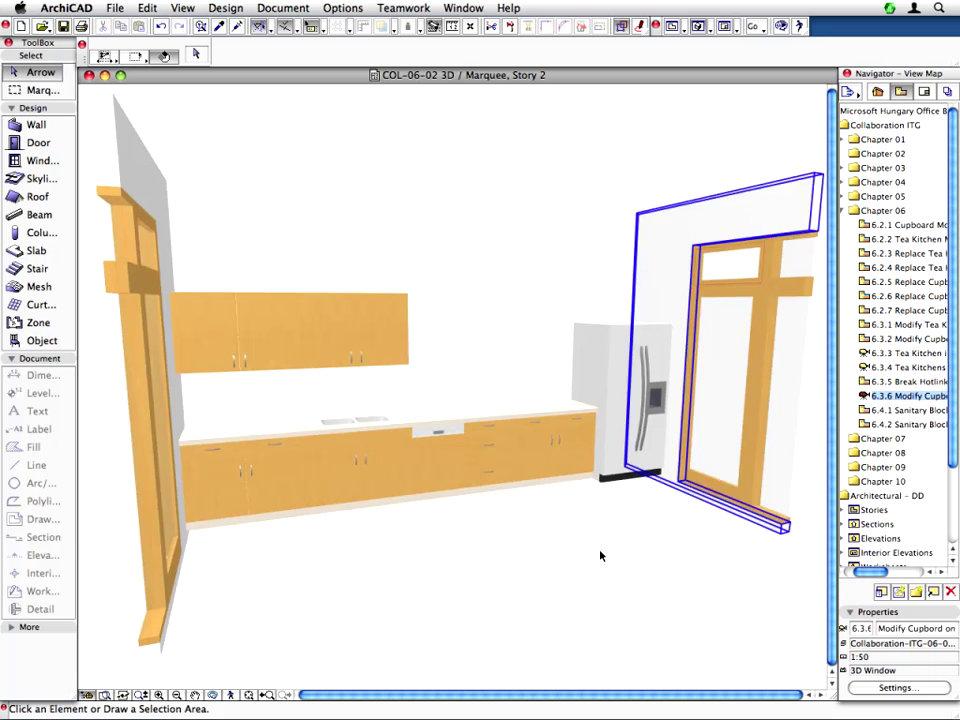